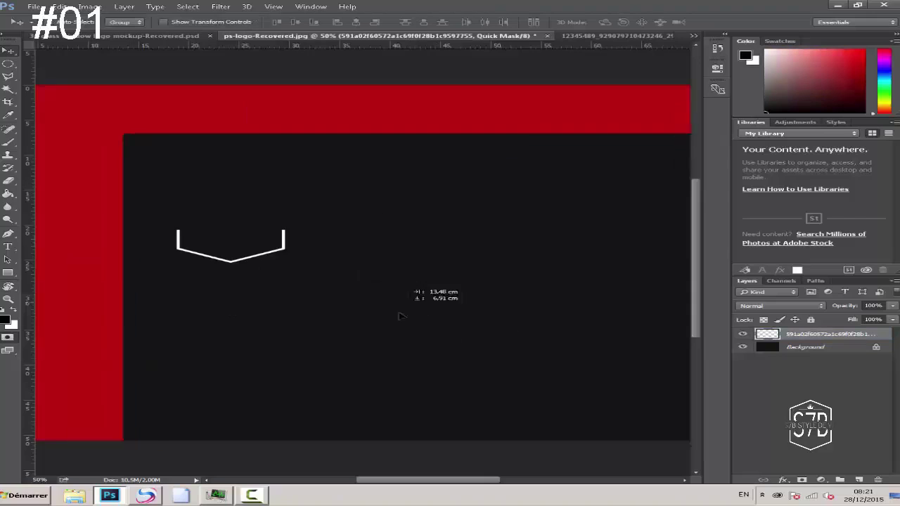
Step: Exit Quick Mask mode and clear the selection that it leaves on the canvas
key(ctrl+minus)
drag(550, 323, 550, 321)
key(alt+shift)
key(r)
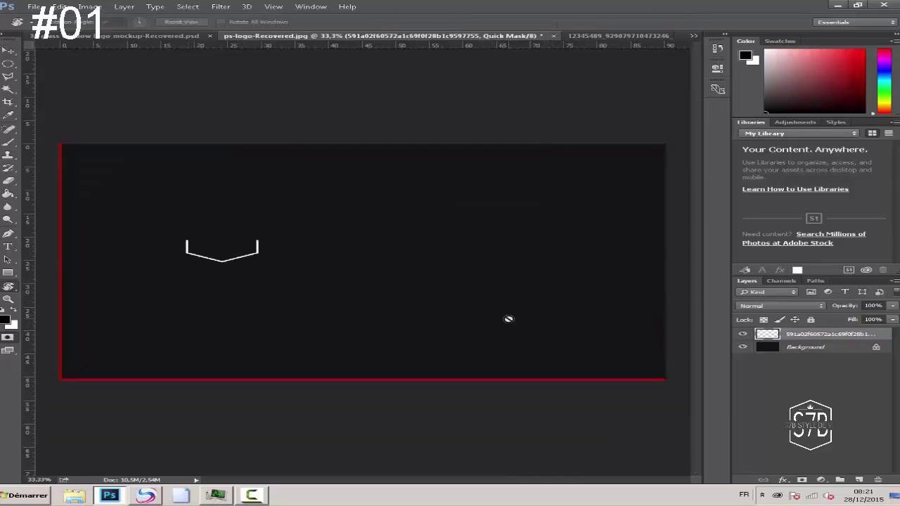
click(508, 319)
click(425, 188)
click(293, 201)
click(415, 188)
click(8, 337)
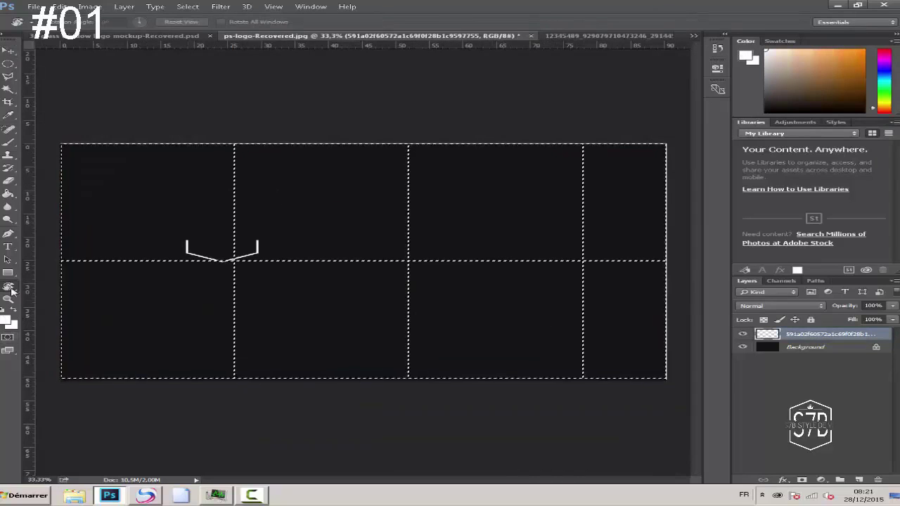
right_click(9, 287)
click(42, 285)
click(8, 52)
click(188, 7)
click(197, 25)
Step: Duplicate the white half-hexagon outline and place the copy beside the original
key(ctrl+minus)
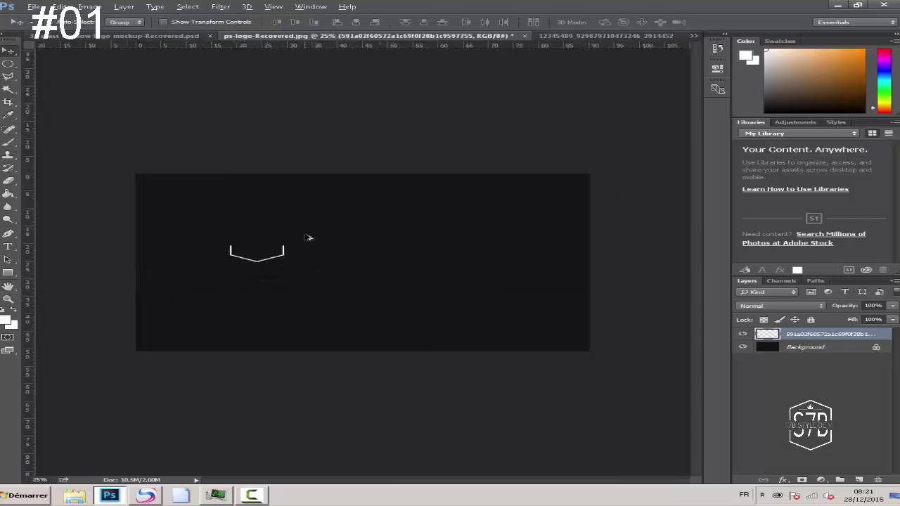
drag(312, 260, 542, 255)
scroll(392, 281, up, 3)
key(ctrl+t)
key(Return)
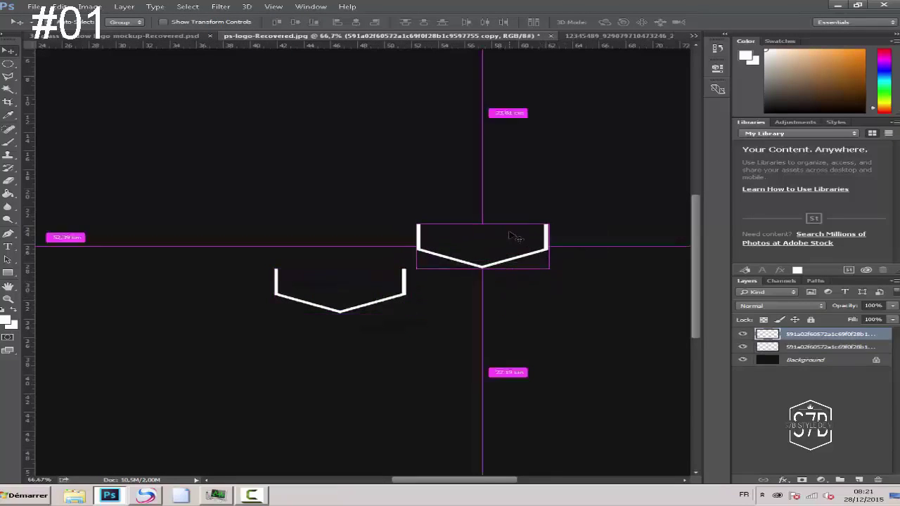
Step: Flip the copied half-hexagon vertically and align it above the original to form a hexagon with open side gaps
key(ctrl+t)
drag(482, 225, 356, 223)
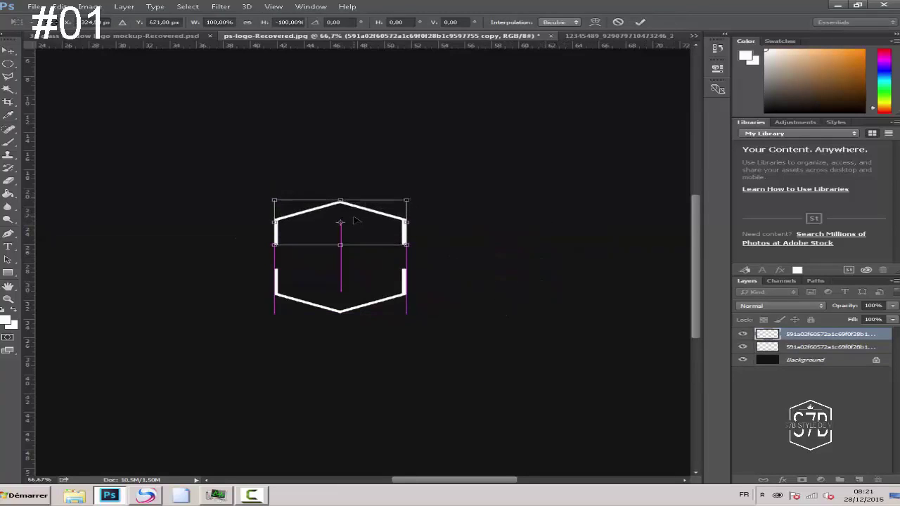
key(Return)
Step: Add the text "S7B" at 143 pt and centre it inside the hexagon
click(9, 248)
click(309, 271)
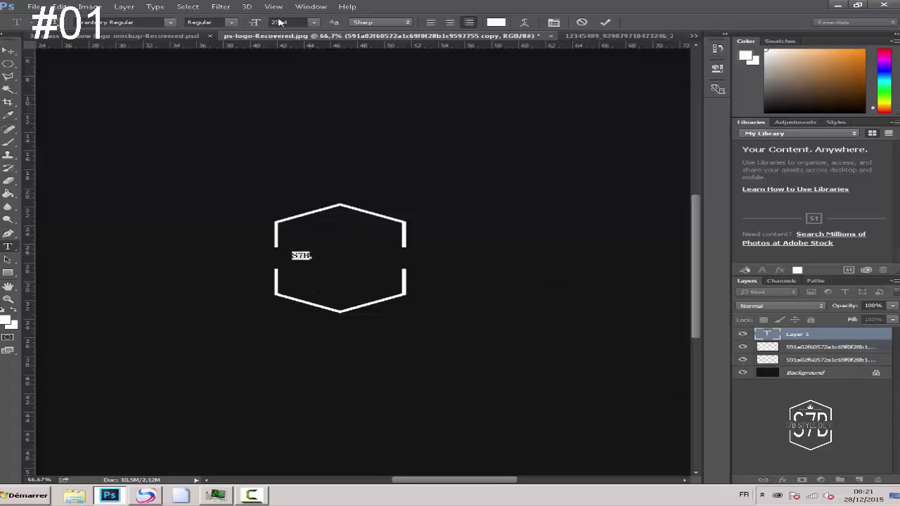
text(128)
key(Return)
key(BackSpace)
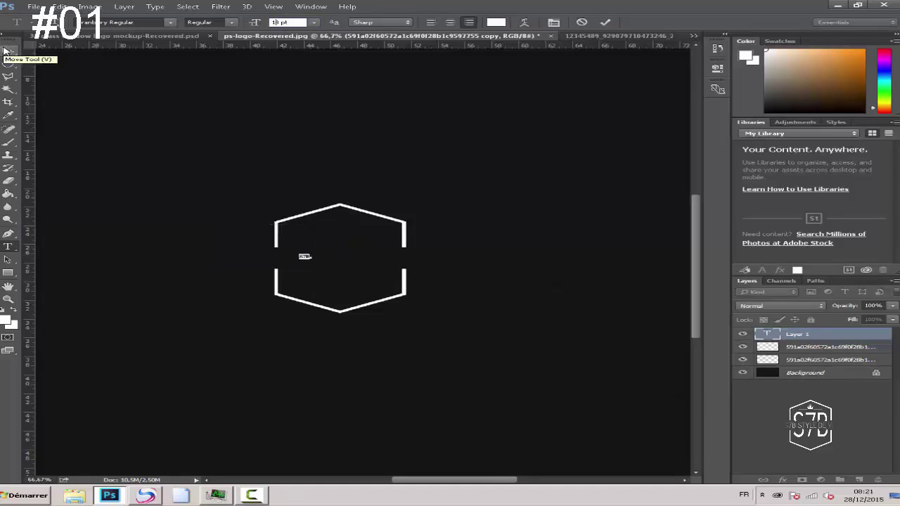
text(4)
click(7, 52)
drag(328, 237, 414, 254)
Step: Change the font of the S7B text to Euphemia Regular
click(8, 246)
double_click(340, 256)
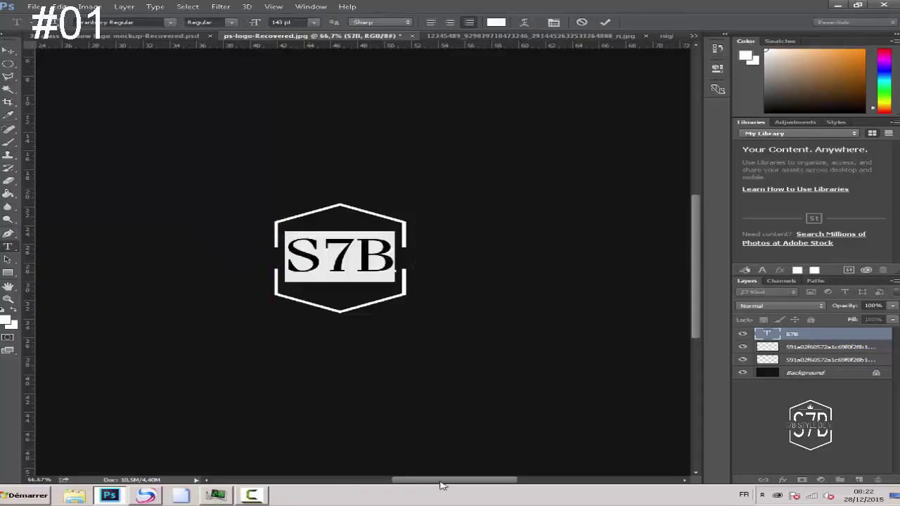
drag(440, 481, 412, 480)
click(170, 22)
scroll(268, 170, up, 4)
scroll(270, 171, up, 15)
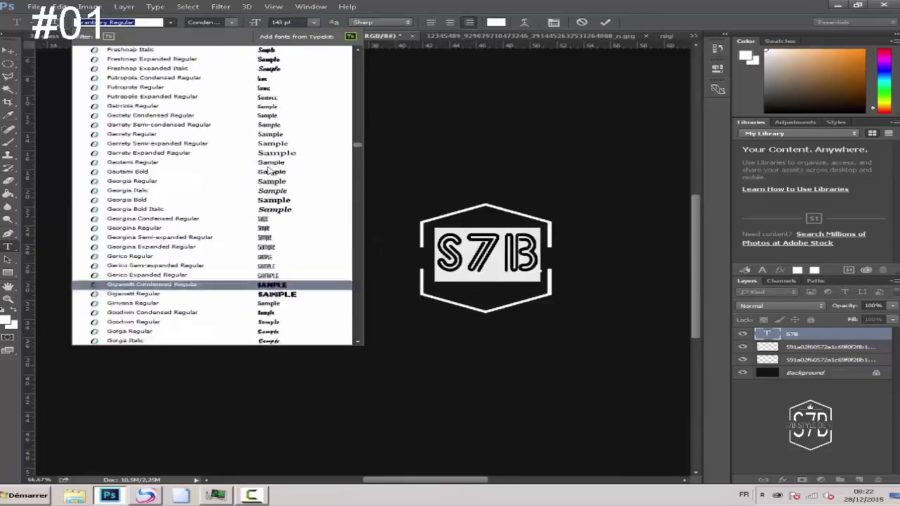
scroll(269, 196, up, 10)
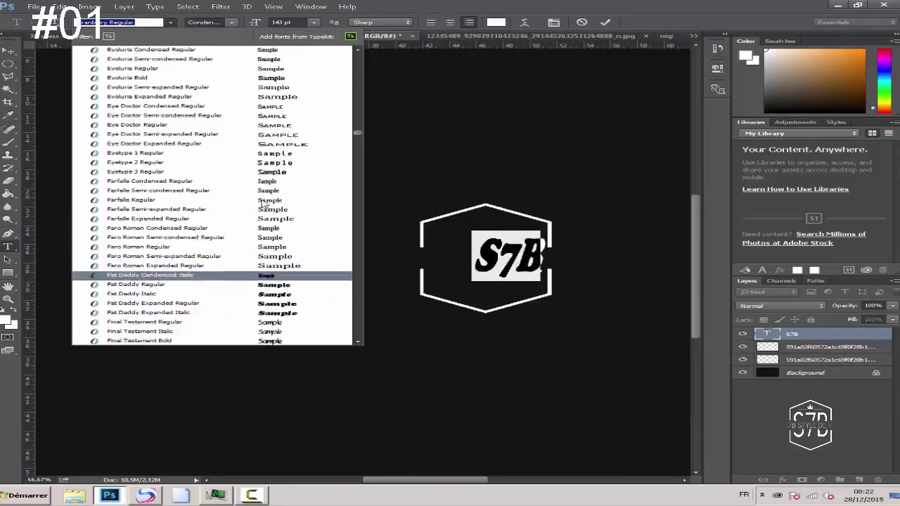
scroll(274, 186, up, 3)
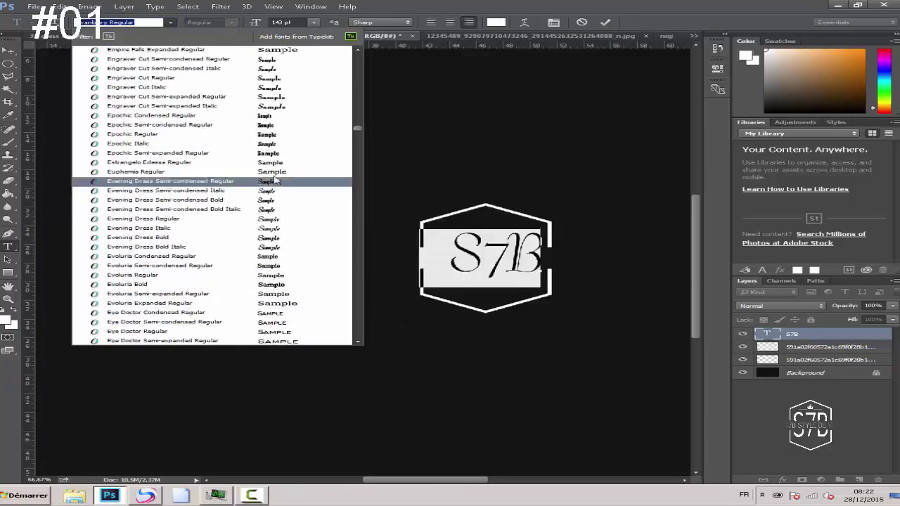
click(272, 174)
Step: Recentre the S7B text in the hexagon and scale it to about 92% width and 141% height
click(8, 50)
drag(528, 268, 536, 277)
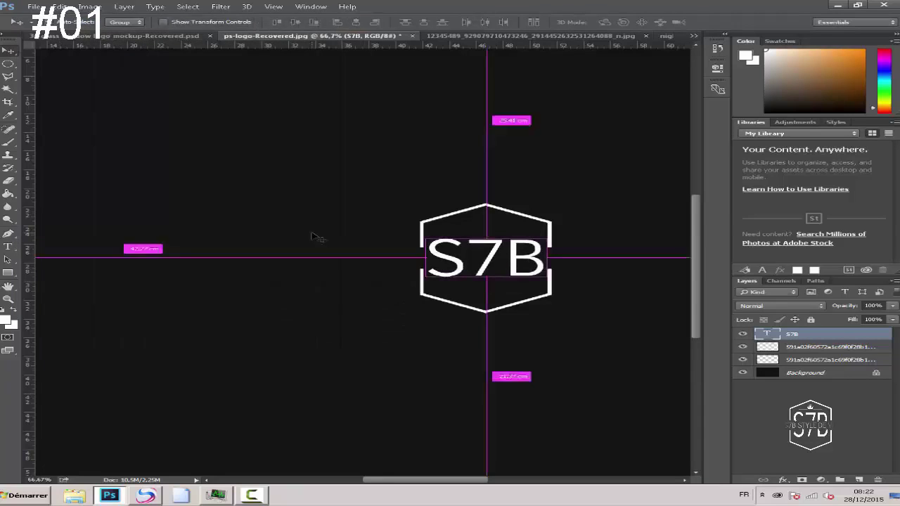
key(ctrl+t)
drag(546, 233, 542, 221)
drag(426, 291, 426, 306)
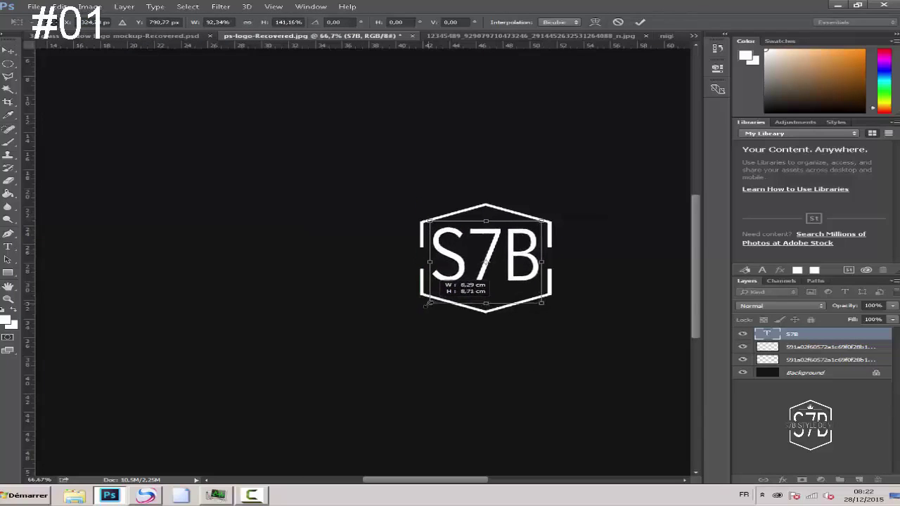
key(Return)
Step: Rasterize the S7B text and cut a horizontal band out of its middle using a Polygonal Lasso selection
click(8, 76)
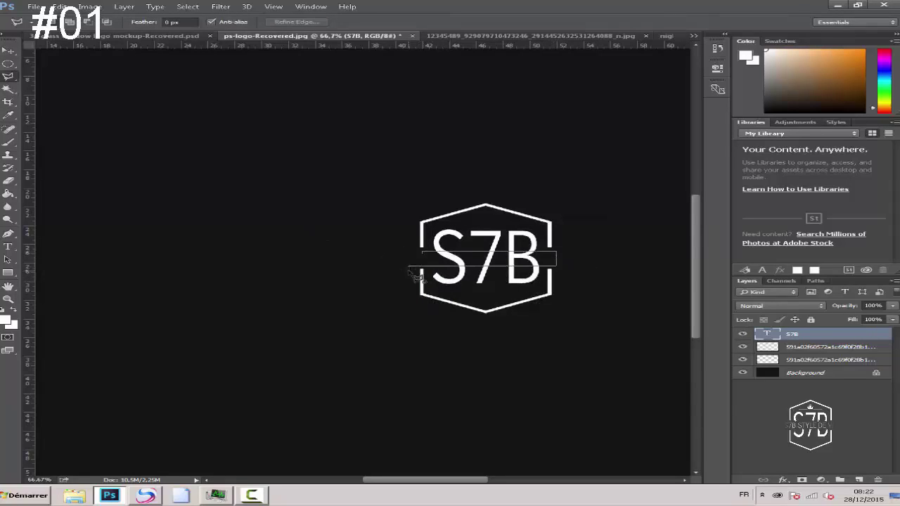
click(8, 181)
click(464, 259)
click(399, 195)
key(v)
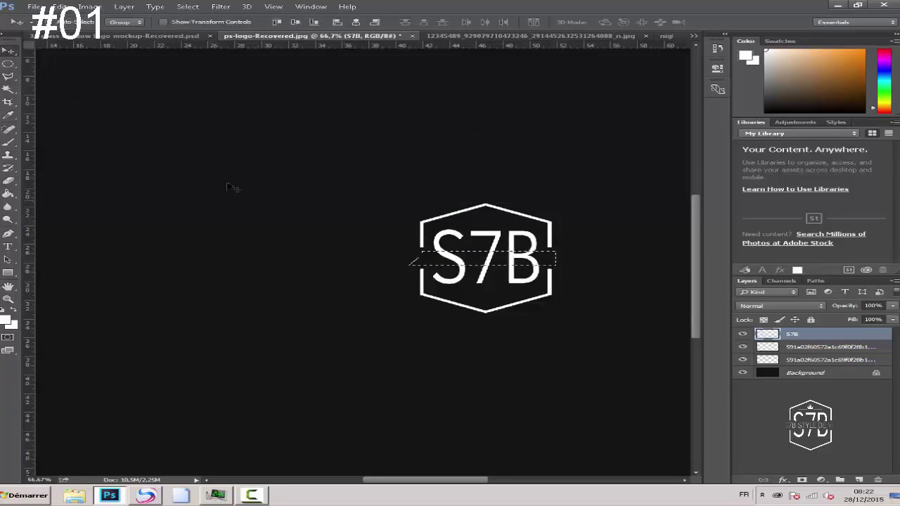
click(220, 6)
mouse_move(188, 6)
click(190, 27)
Step: Add the text line "S7B STYLE DE VIE" beside the logo and set its size to 43 pt
drag(413, 481, 426, 480)
click(8, 246)
click(269, 237)
text(S7B)
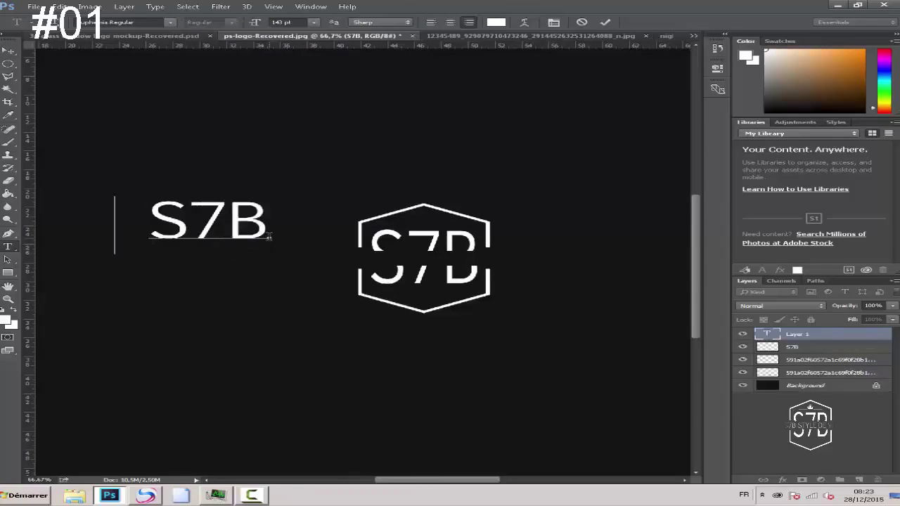
text( STYLE DE VIE)
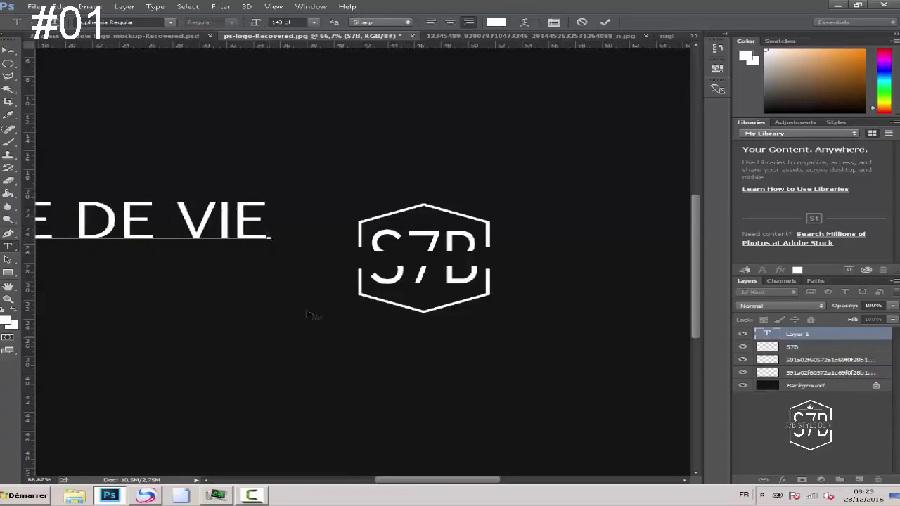
drag(393, 480, 343, 480)
triple_click(281, 223)
click(274, 22)
key(BackSpace)
key(Return)
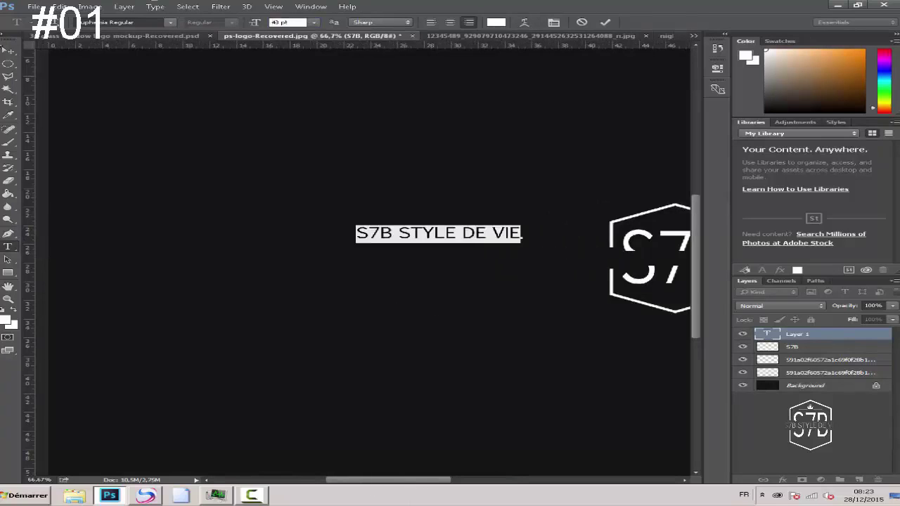
Step: Move the S7B STYLE DE VIE line into the gap across the middle of the hexagon logo
click(9, 51)
drag(401, 480, 448, 481)
drag(274, 229, 508, 256)
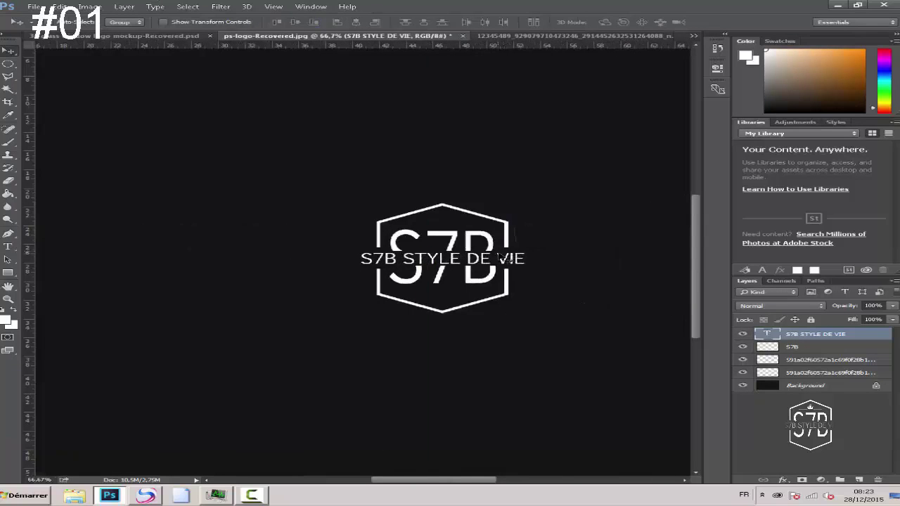
Step: On the S7B layer, cut notches into the lower edges of the upper S and 7 with the Polygonal Lasso
scroll(465, 229, up, 3)
click(8, 76)
key(alt+bracketleft)
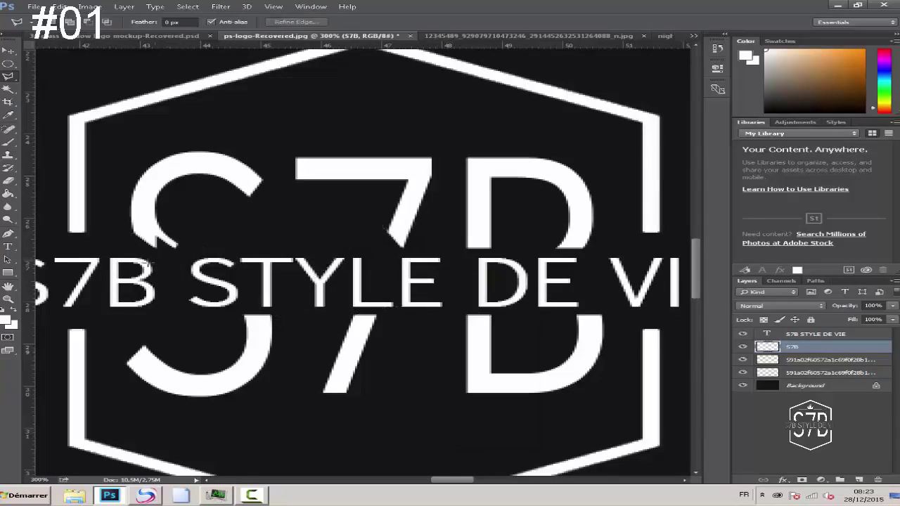
right_click(291, 258)
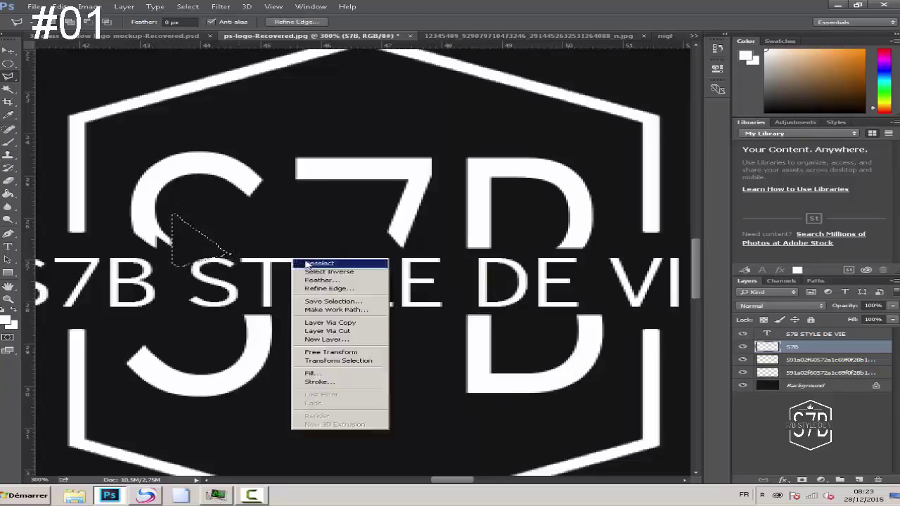
click(317, 262)
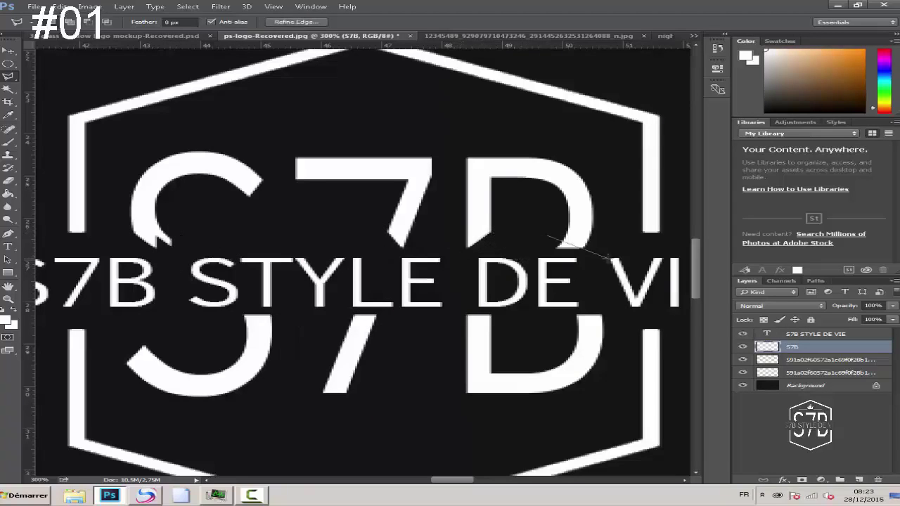
Step: Slice the lower edges of the B's upper half at an angle using Polygonal Lasso selections
key(super)
double_click(454, 279)
key(Delete)
right_click(568, 228)
click(589, 233)
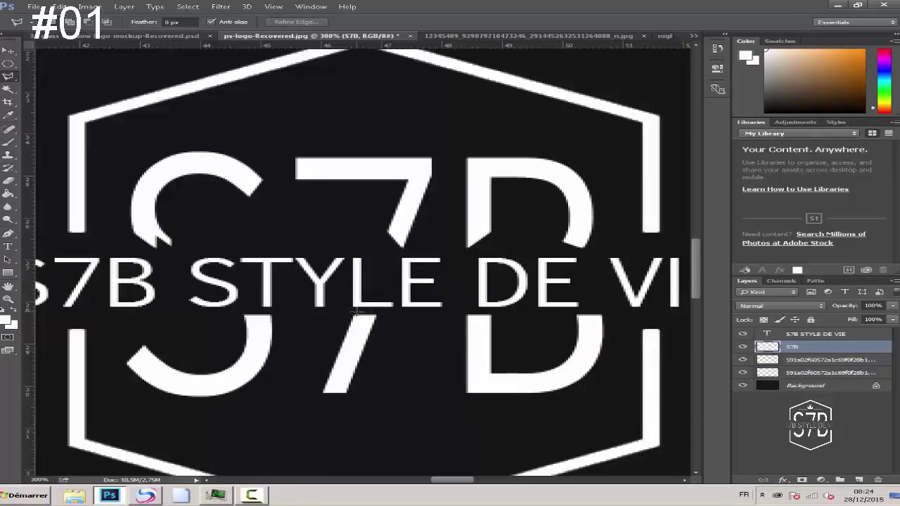
Step: Cut jagged notches into the top edges of the lower halves of the S, 7 and B
key(Delete)
right_click(408, 271)
click(425, 276)
key(Delete)
right_click(360, 306)
click(380, 312)
scroll(428, 352, down, 2)
scroll(433, 356, up, 2)
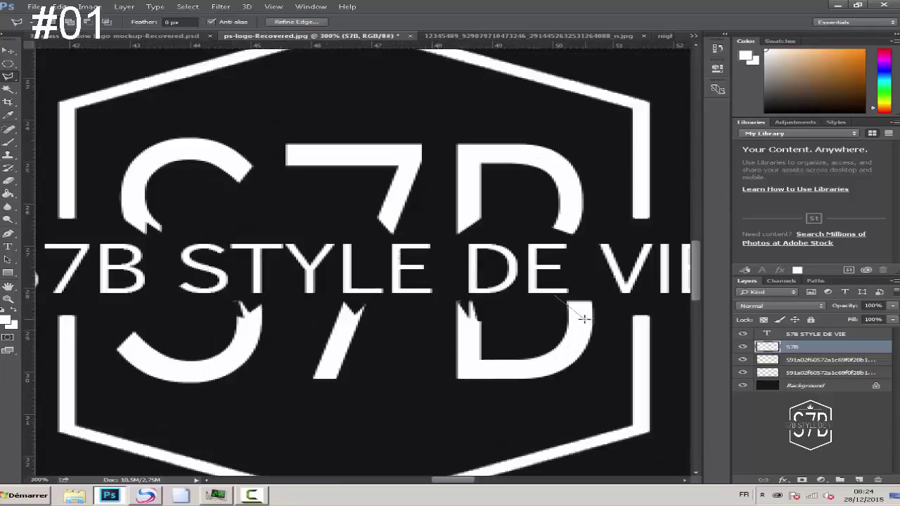
key(Delete)
right_click(566, 232)
click(590, 238)
scroll(439, 286, down, 2)
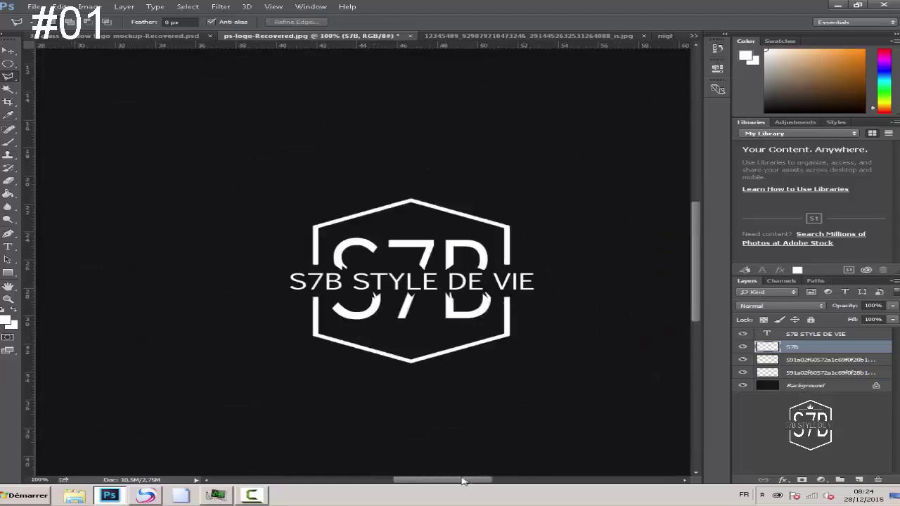
Step: Cut further jagged notches into the lower edges of the upper halves of the B, 7 and S
drag(464, 481, 477, 480)
scroll(339, 304, up, 2)
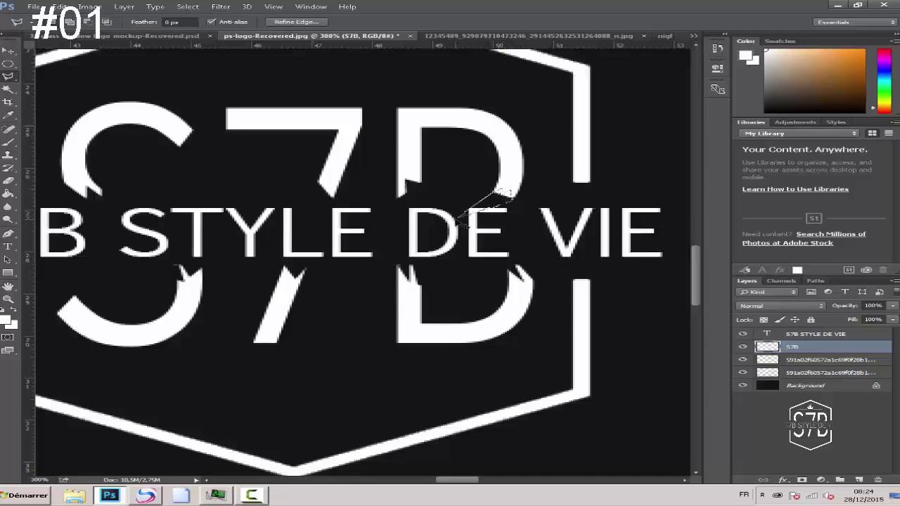
right_click(458, 172)
click(485, 178)
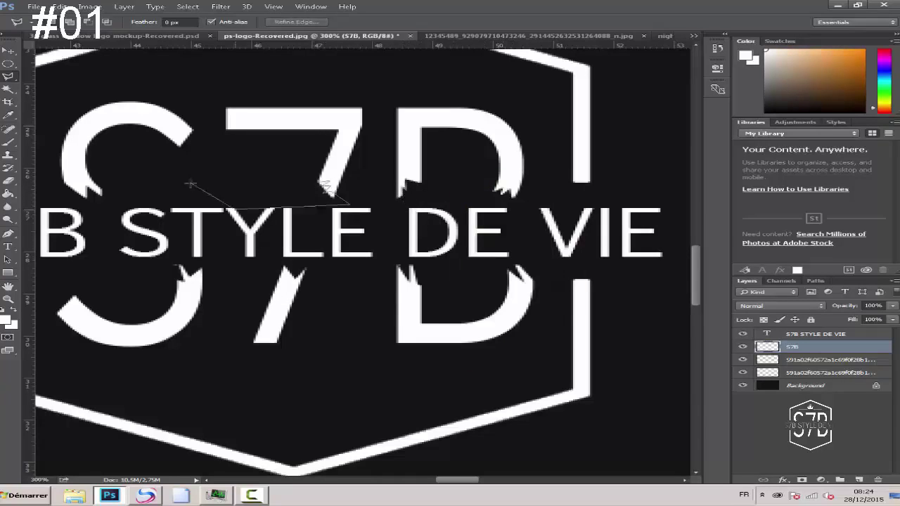
key(ctrl+d)
scroll(279, 153, down, 4)
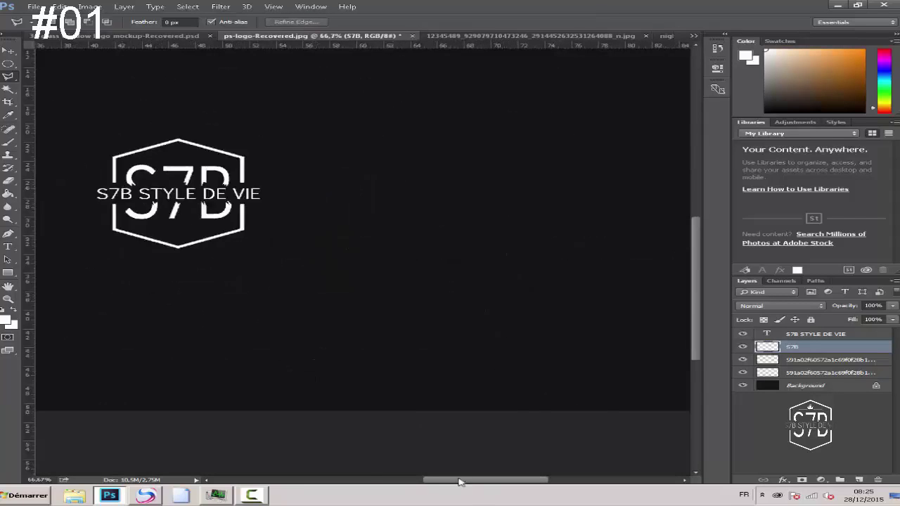
scroll(465, 284, up, 6)
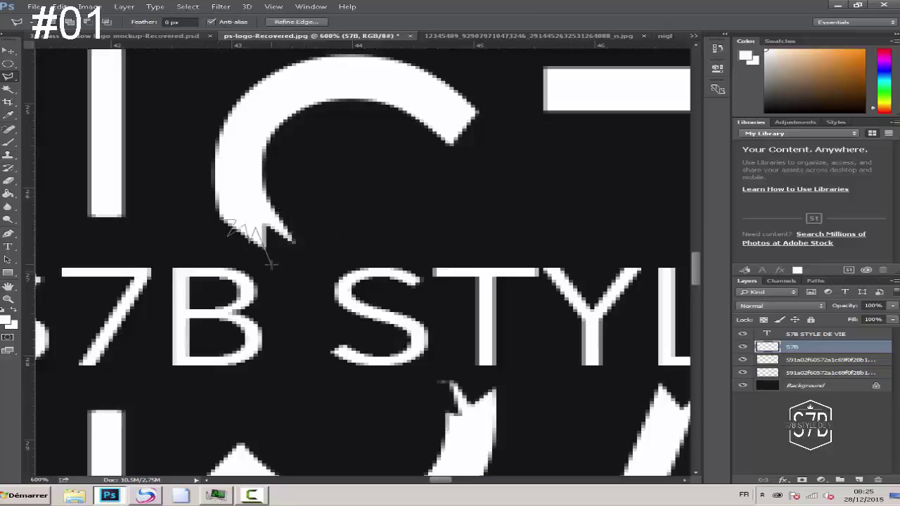
key(ctrl+d)
scroll(442, 456, down, 6)
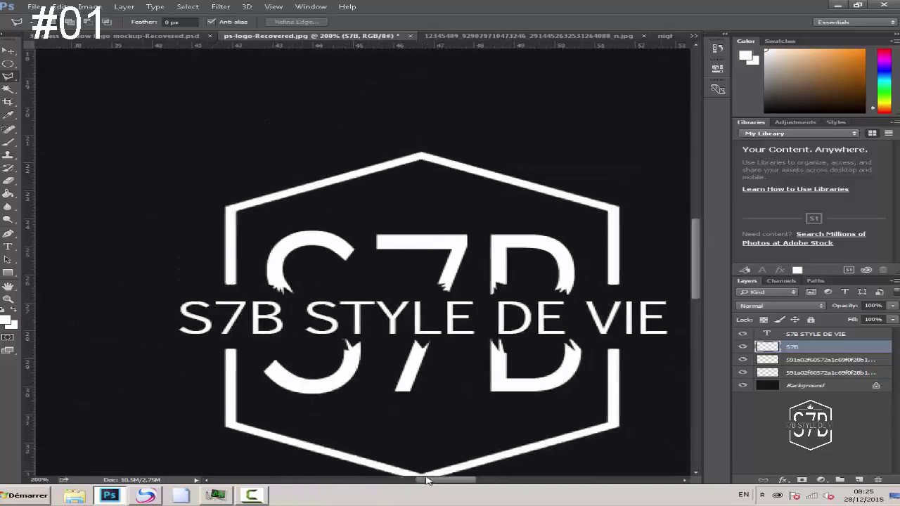
drag(448, 480, 452, 480)
drag(699, 232, 700, 240)
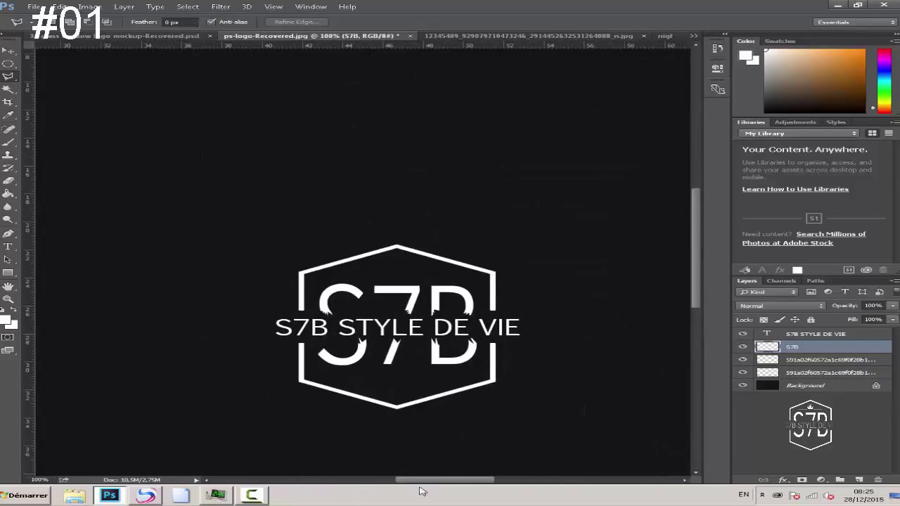
click(252, 495)
scroll(470, 333, up, 1)
scroll(109, 302, down, 1)
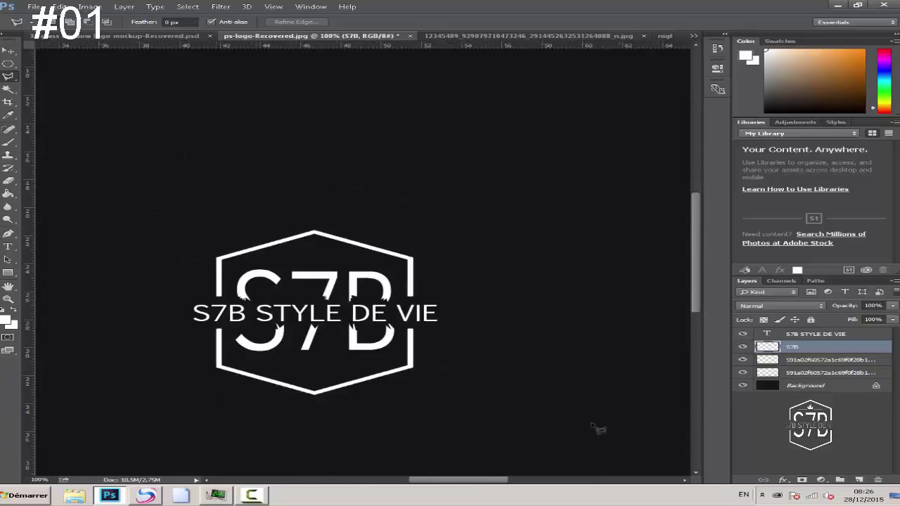
Step: Create a new layer above the S7B layer and paint black over the logo's upper half with a soft 201 px brush
click(861, 478)
click(9, 142)
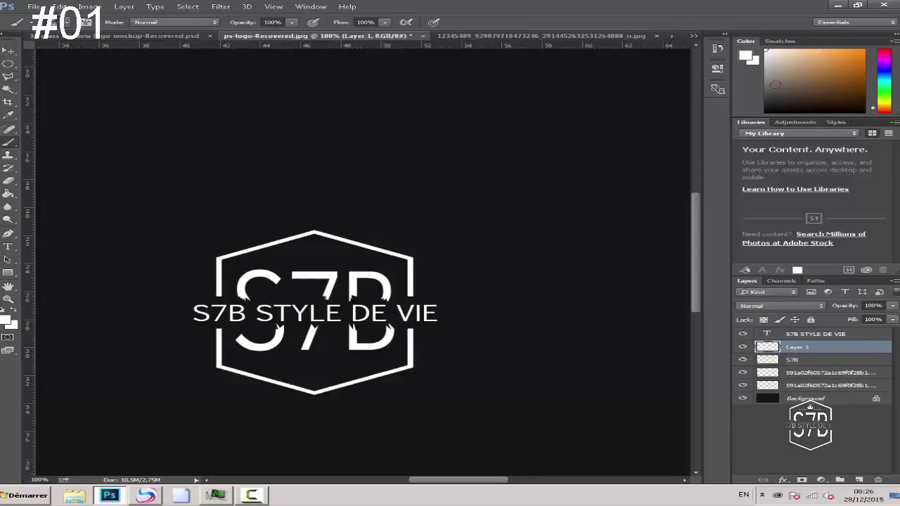
click(68, 23)
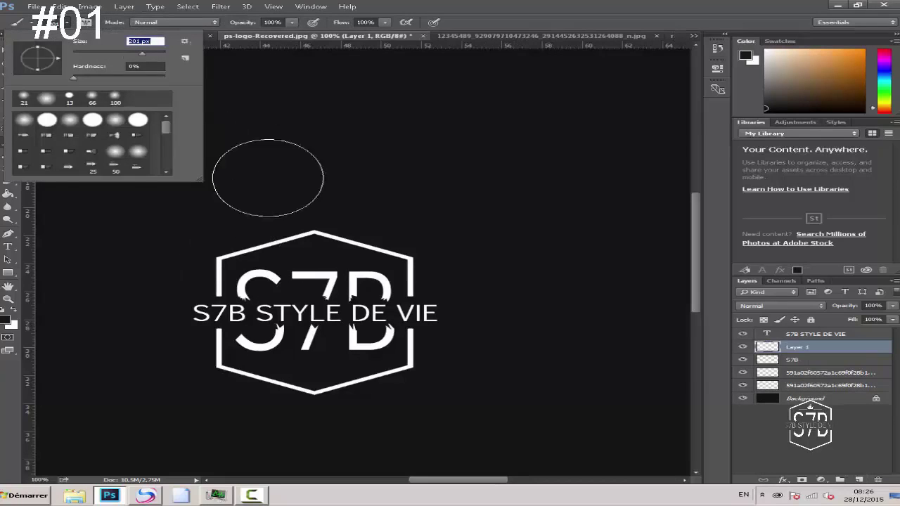
mouse_move(149, 265)
mouse_down()
mouse_move(427, 278)
mouse_move(371, 279)
mouse_up()
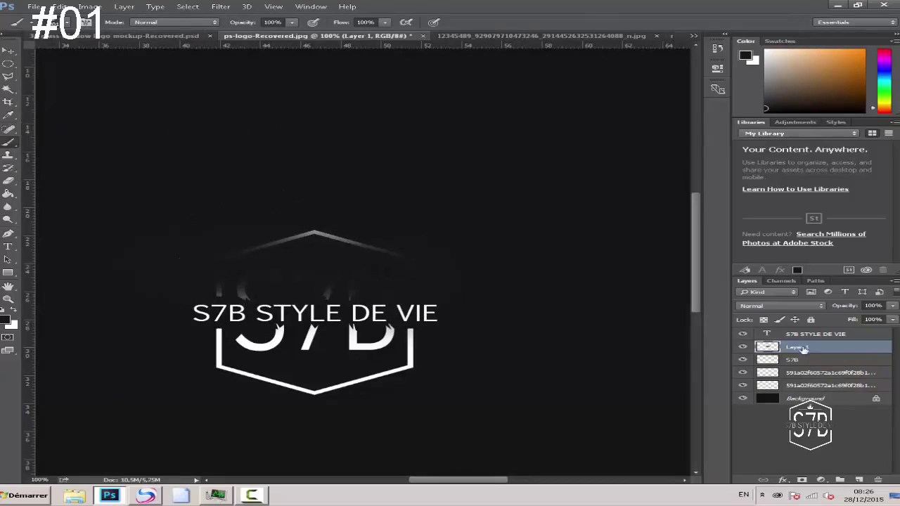
Step: Move the black shading layer above the S7B STYLE DE VIE text, over its right end, at 94% opacity, and clip it to the text
drag(803, 349, 803, 333)
key(v)
mouse_move(352, 265)
mouse_down()
mouse_move(430, 231)
mouse_move(647, 315)
mouse_up()
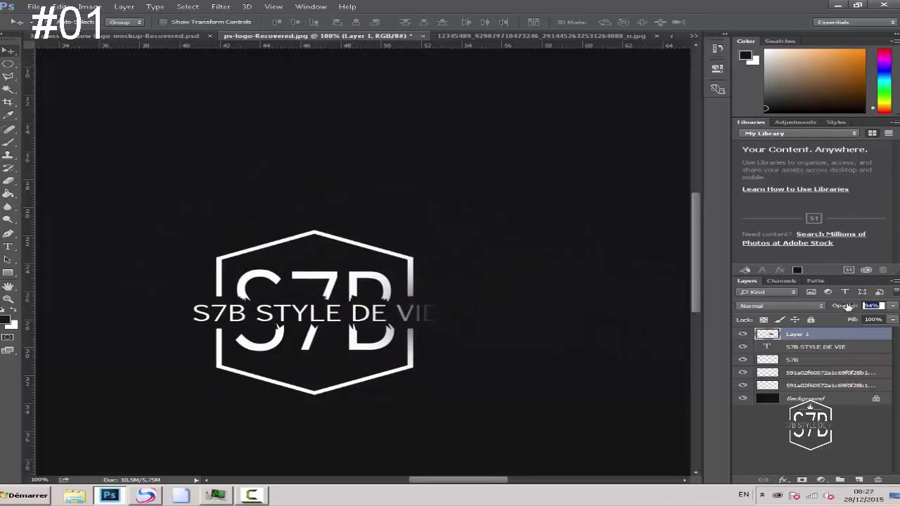
right_click(849, 334)
click(770, 260)
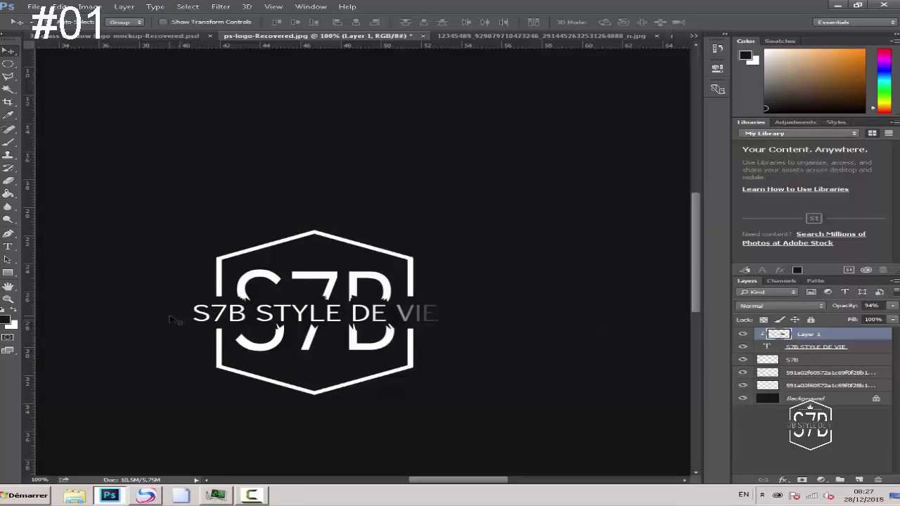
Step: Paint soft black shading over the left end of the S7B STYLE DE VIE text and merge the shading with the text layer
click(9, 143)
drag(137, 263, 401, 278)
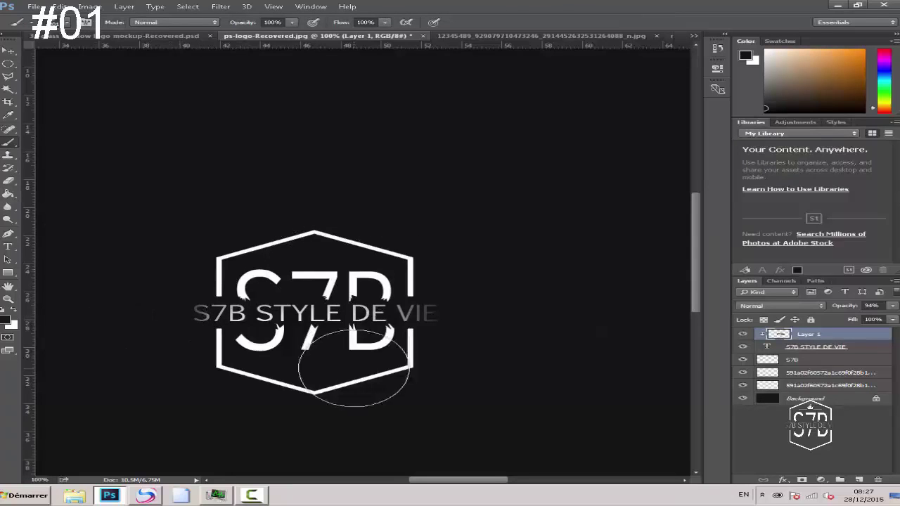
scroll(354, 367, up, 1)
right_click(835, 347)
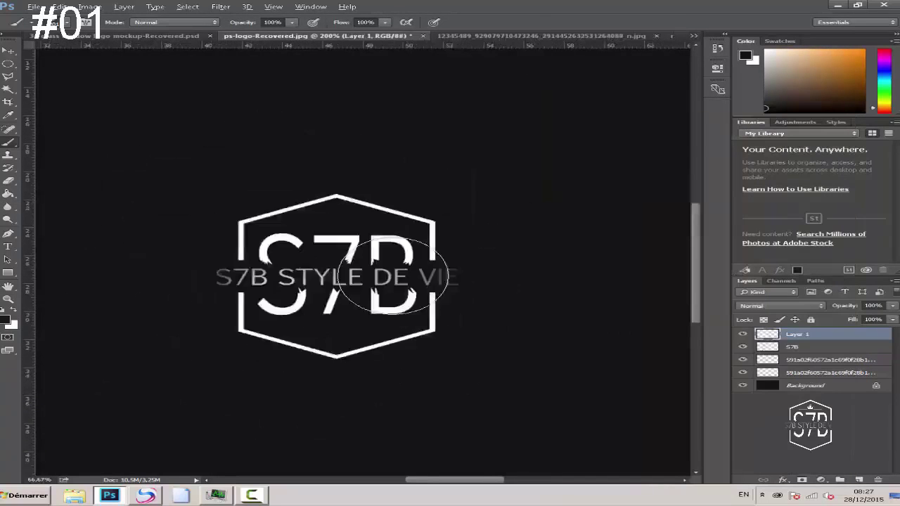
Step: Outline a thin horizontal strip about 2 cm long above the S with the Polygonal Lasso, fill it light gray and deselect
key(v)
scroll(394, 281, up, 3)
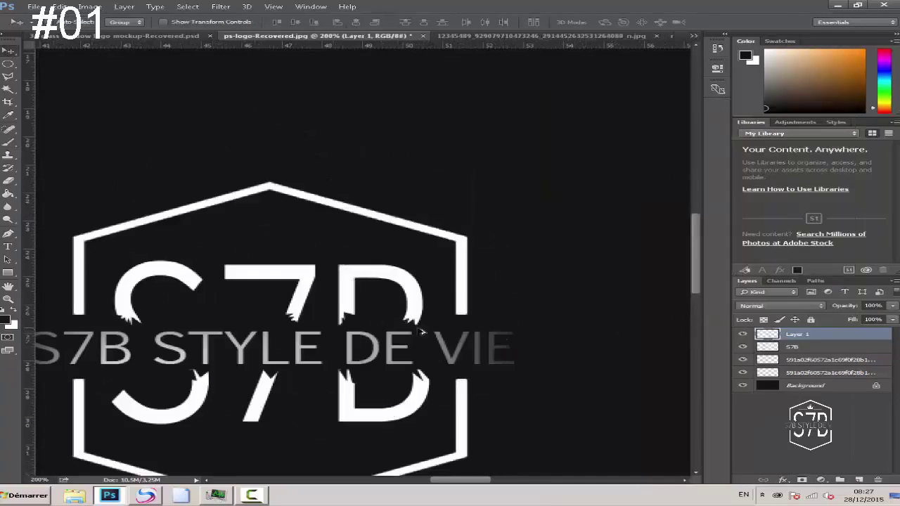
click(8, 75)
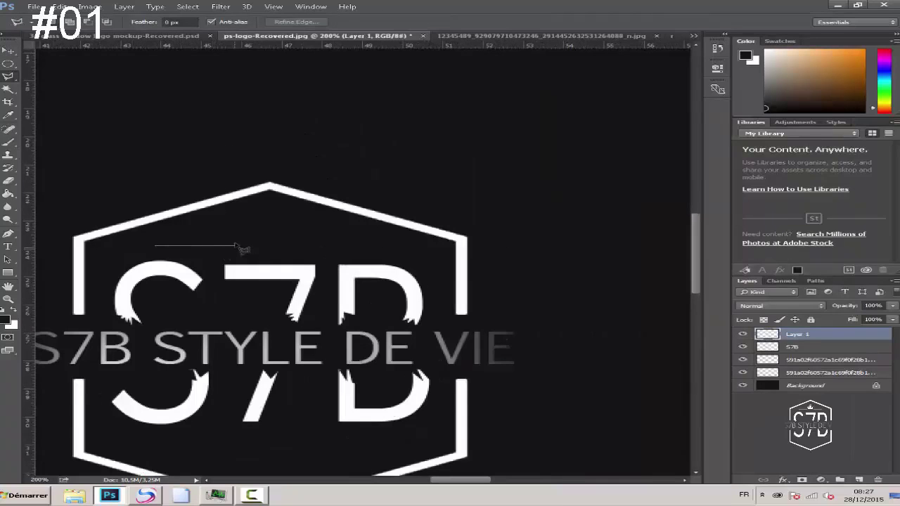
click(9, 193)
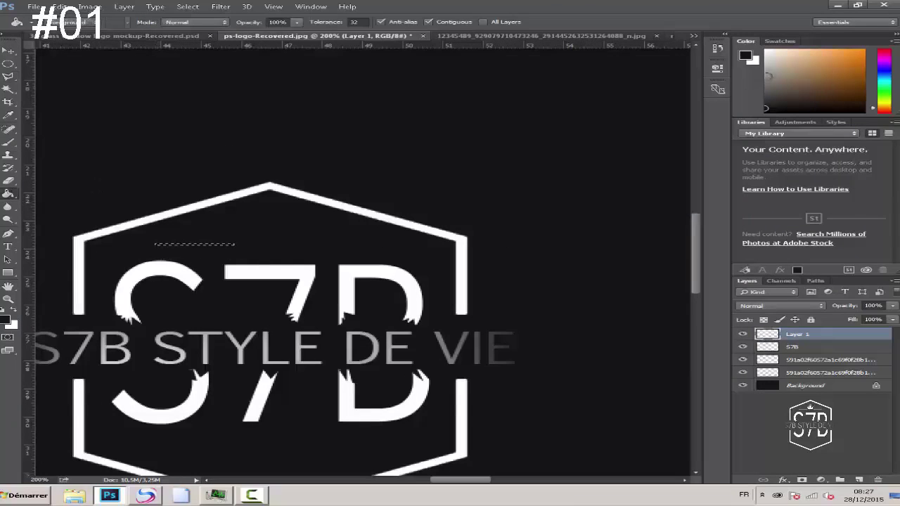
click(188, 6)
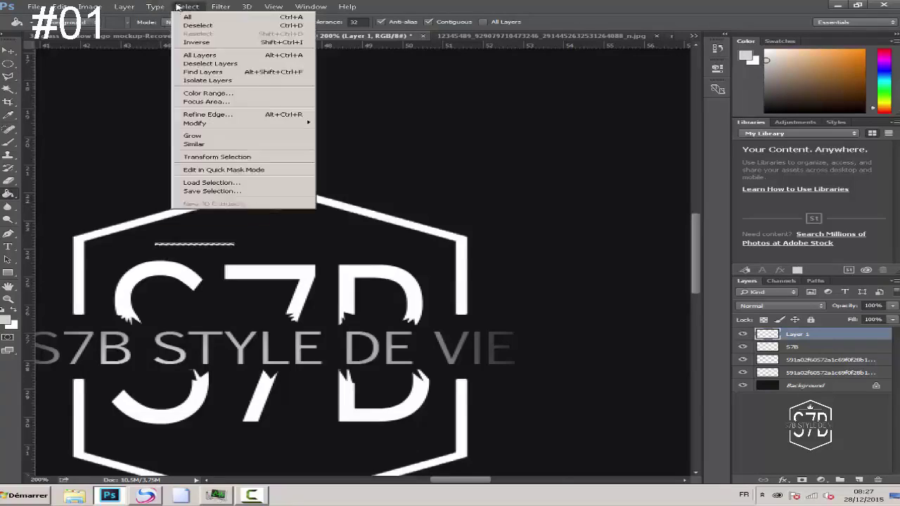
click(193, 25)
Step: Cut the thin gray line out with the Magic Wand and paste it onto a new layer
click(10, 50)
scroll(183, 197, up, 2)
key(ctrl+t)
key(Escape)
click(742, 334)
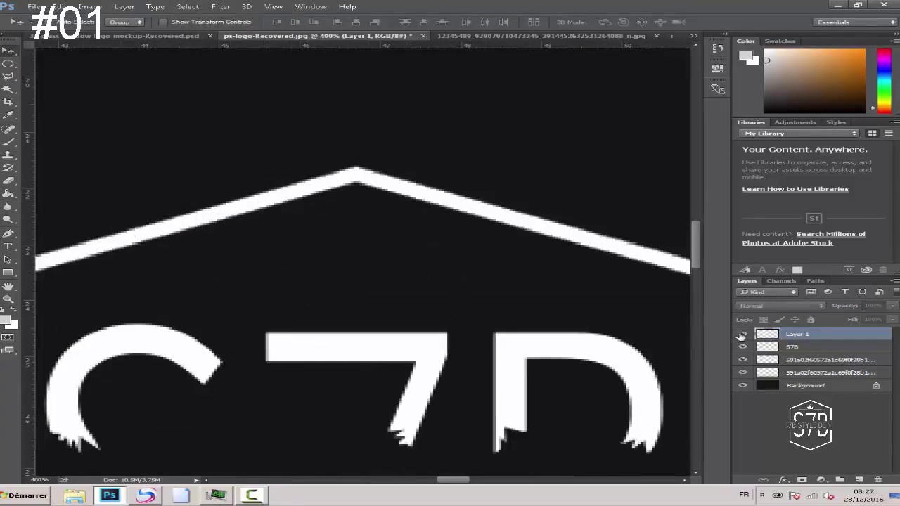
click(742, 334)
click(9, 90)
click(169, 291)
key(ctrl+x)
click(859, 479)
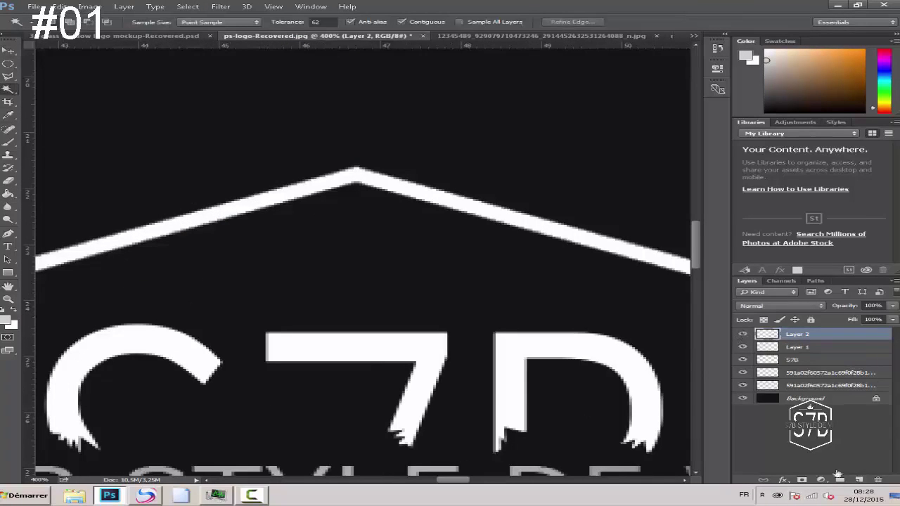
key(ctrl+v)
Step: Place the thin line above the S and duplicate it horizontally to sit above the B
drag(312, 353, 289, 274)
key(ctrl+t)
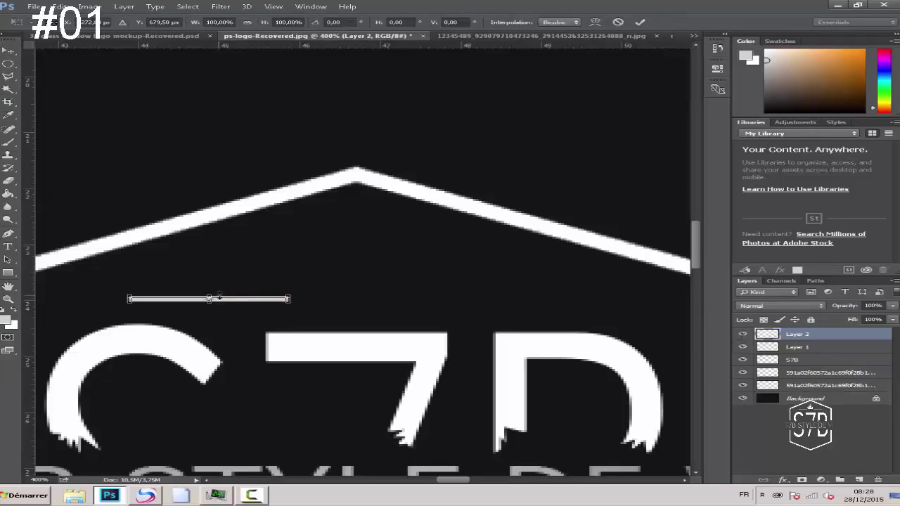
drag(220, 297, 520, 297)
key(Return)
scroll(353, 309, down, 3)
Step: Select both thin lines and duplicate them slightly lower to form a double line on each side
ctrl+click(807, 348)
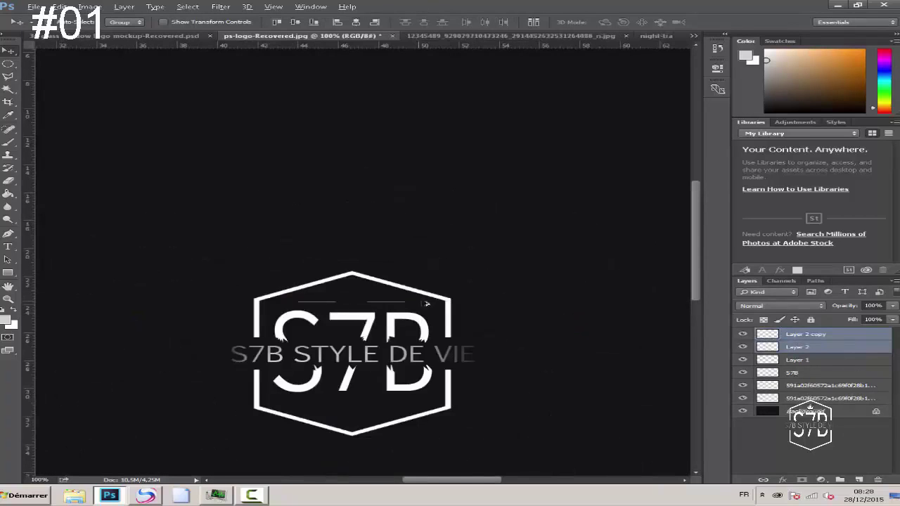
drag(376, 317, 374, 309)
scroll(348, 297, up, 4)
drag(446, 357, 437, 373)
scroll(436, 375, down, 1)
scroll(494, 385, down, 3)
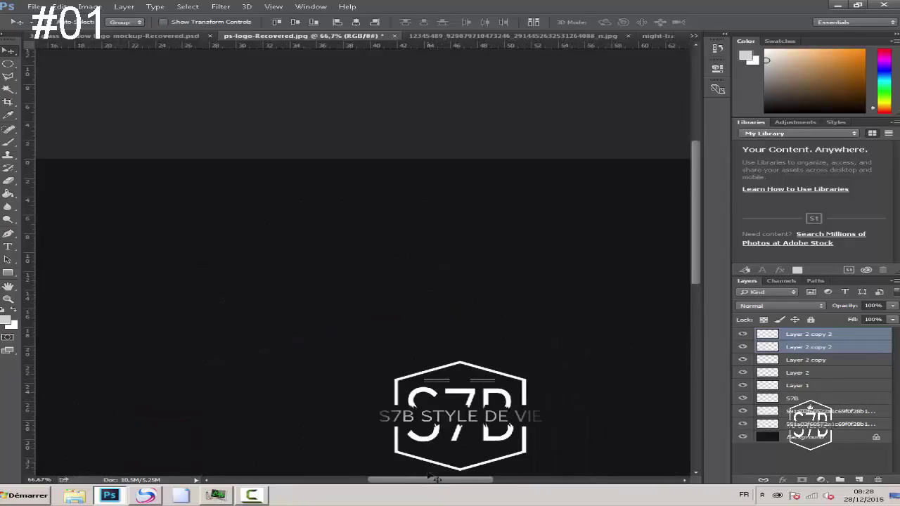
scroll(312, 350, up, 2)
scroll(310, 350, up, 4)
Step: Group the four thin line layers together
right_click(822, 349)
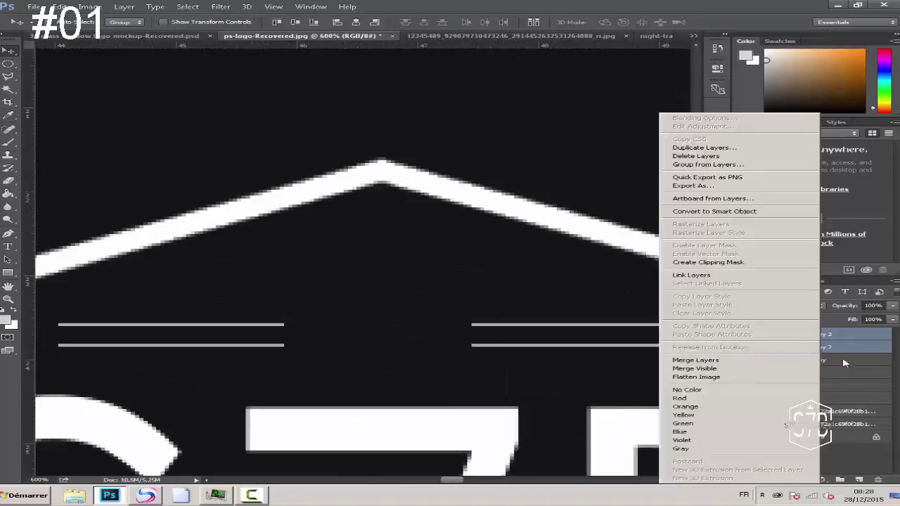
click(843, 360)
ctrl+click(836, 361)
ctrl+click(831, 373)
key(ctrl+g)
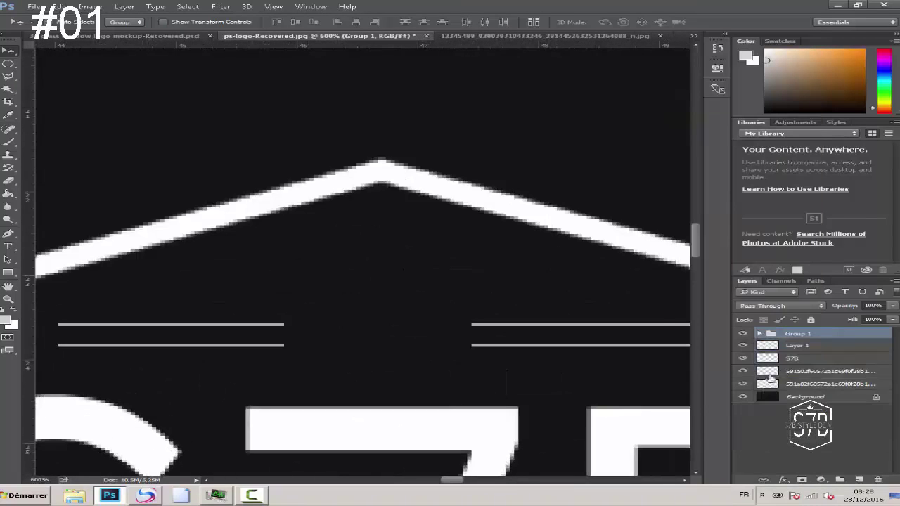
Step: Expand the line group and merge the two right-hand lines into one layer
click(759, 334)
click(775, 348)
click(745, 345)
click(745, 346)
click(779, 371)
ctrl+click(785, 348)
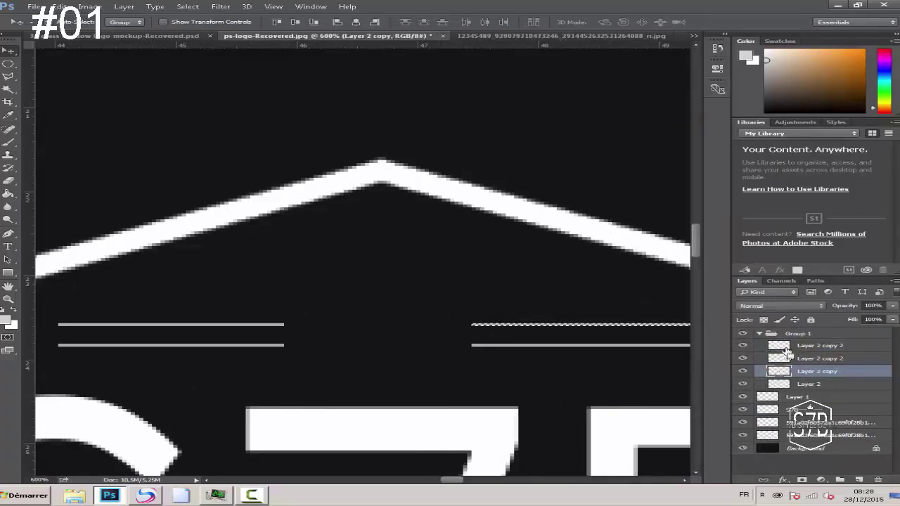
ctrl+click(807, 345)
right_click(805, 345)
click(679, 360)
click(742, 346)
click(742, 346)
Step: Deselect and merge the two left-hand lines into one layer
click(198, 7)
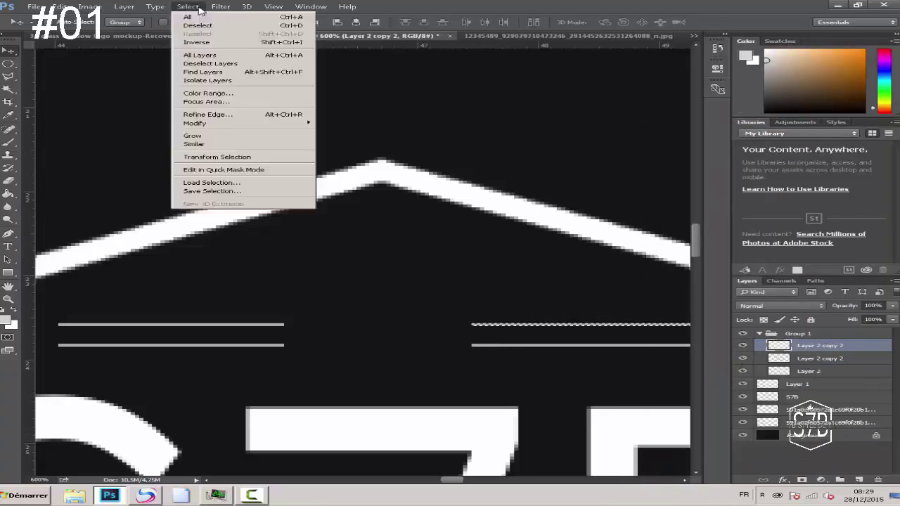
click(198, 25)
click(782, 358)
ctrl+click(803, 369)
right_click(804, 369)
click(675, 359)
Step: Narrow the right-hand double line with Free Transform and delete the left-hand double line layer
key(ctrl+t)
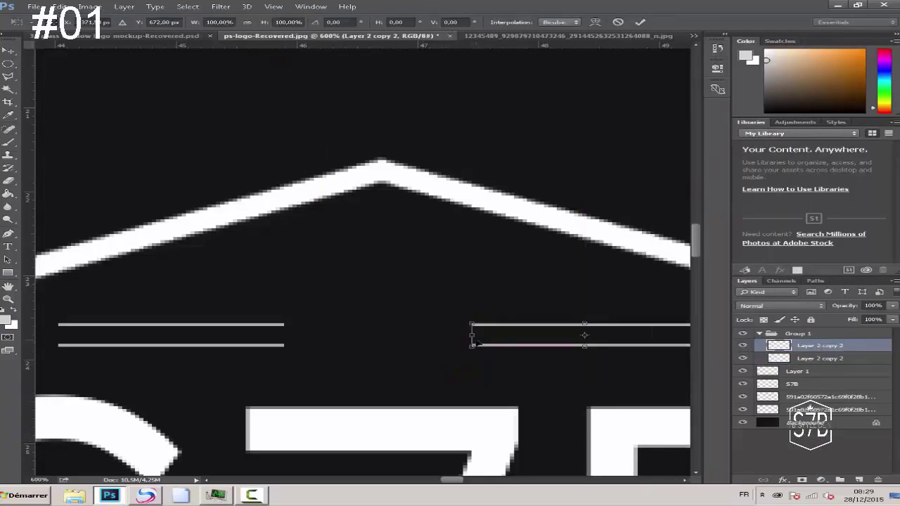
drag(477, 342, 371, 312)
drag(484, 299, 581, 343)
key(Return)
click(796, 360)
key(Delete)
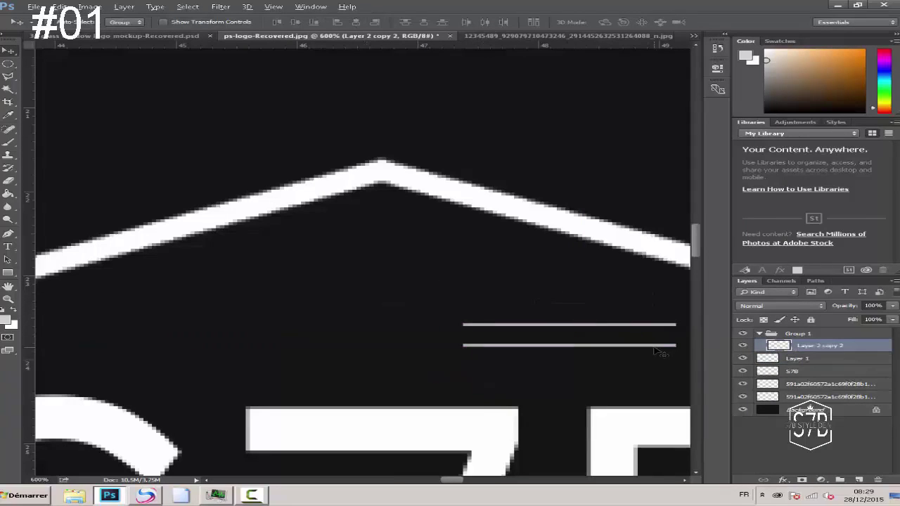
Step: Duplicate the narrowed double line to the left side above the S and set both double lines to 65% opacity
drag(659, 354, 284, 348)
click(794, 359)
scroll(504, 350, down, 6)
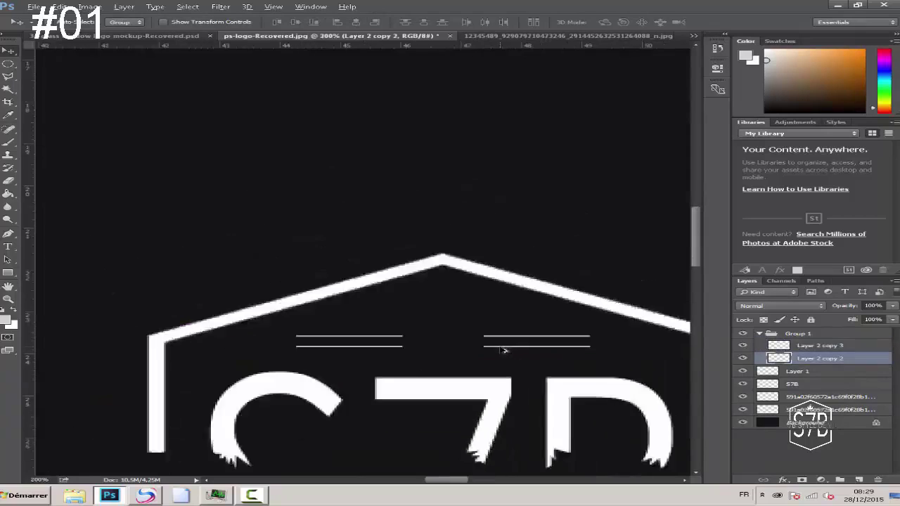
scroll(504, 350, up, 3)
shift+click(820, 346)
drag(842, 306, 830, 307)
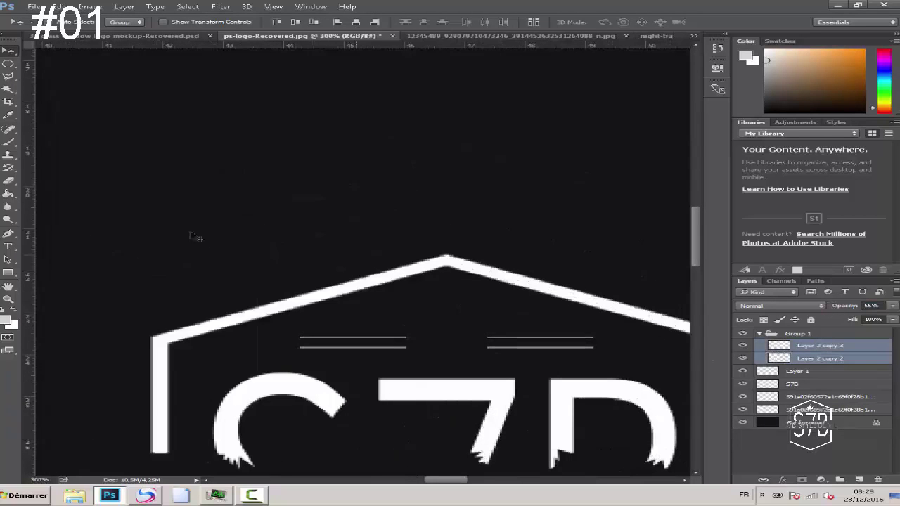
key(l)
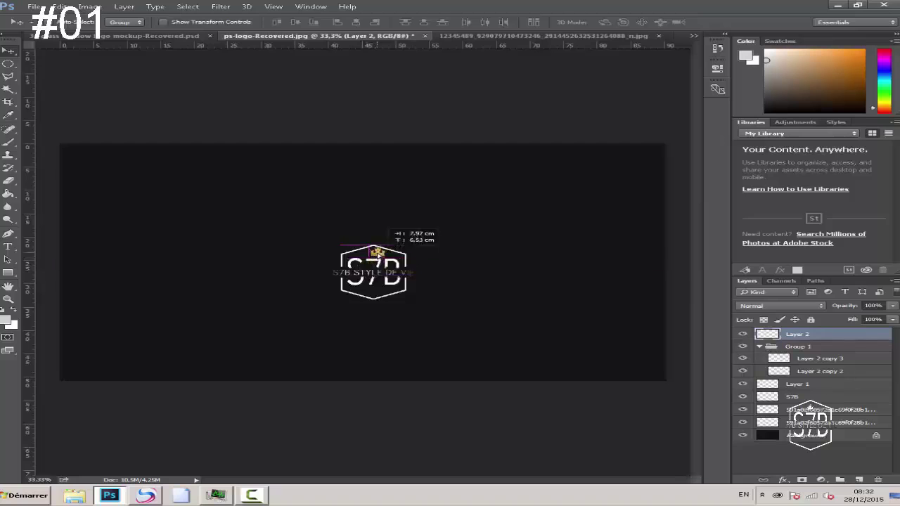
Step: Scale down the gold crown and center it above the 7 between the two double lines
scroll(350, 263, up, 7)
drag(447, 479, 460, 480)
drag(463, 192, 409, 192)
key(ctrl+t)
drag(526, 166, 419, 114)
drag(402, 102, 445, 138)
drag(390, 54, 389, 74)
key(Return)
drag(412, 148, 409, 147)
scroll(409, 145, up, 6)
drag(428, 182, 428, 182)
scroll(425, 184, down, 5)
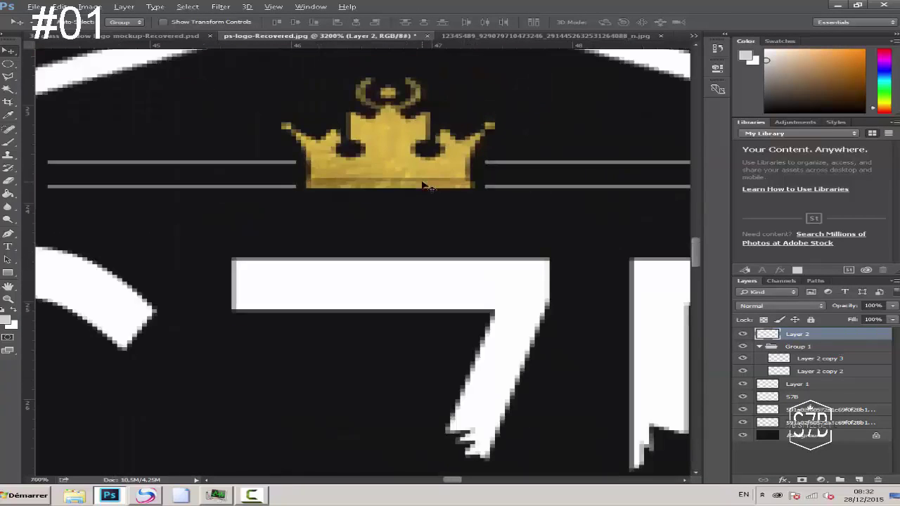
Step: Add a new layer clipped to the crown and fill it with white
click(858, 480)
click(8, 194)
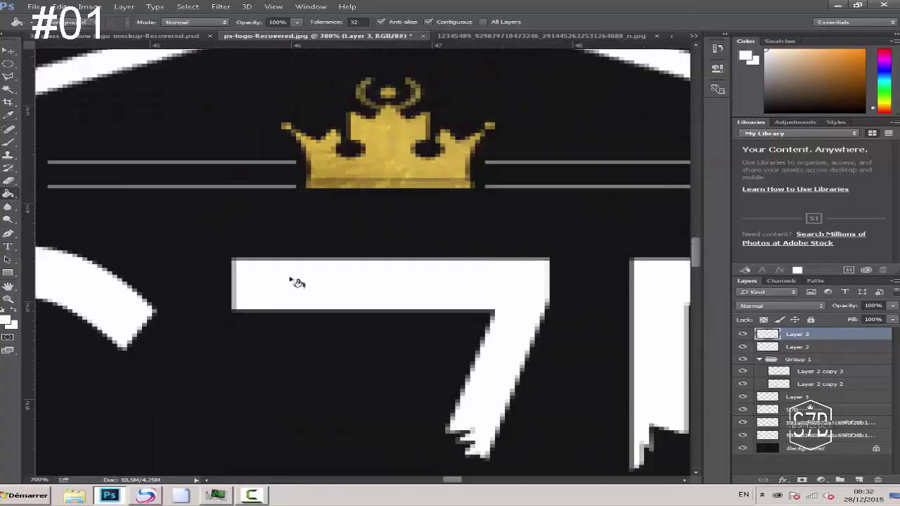
right_click(794, 334)
click(688, 264)
click(383, 176)
key(v)
scroll(270, 182, down, 5)
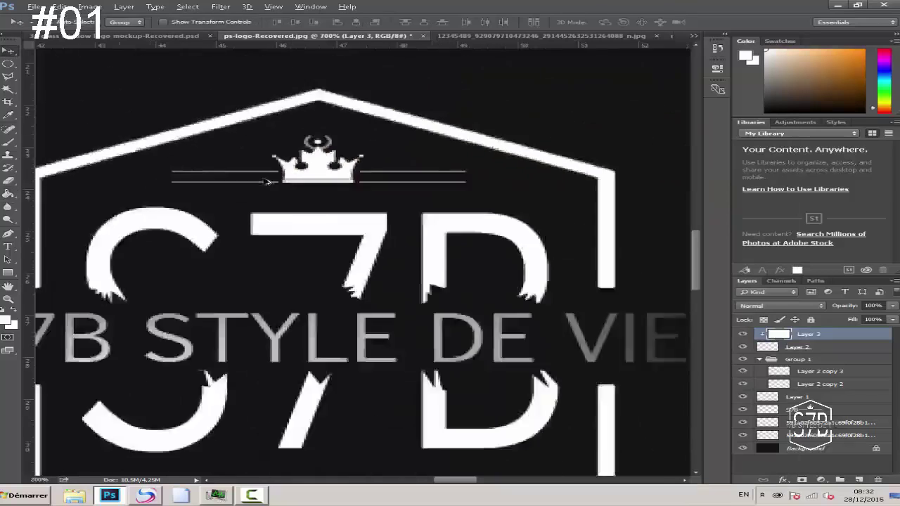
Step: Merge the white fill layer with the crown layer and clear the selection around the crown
shift+click(774, 347)
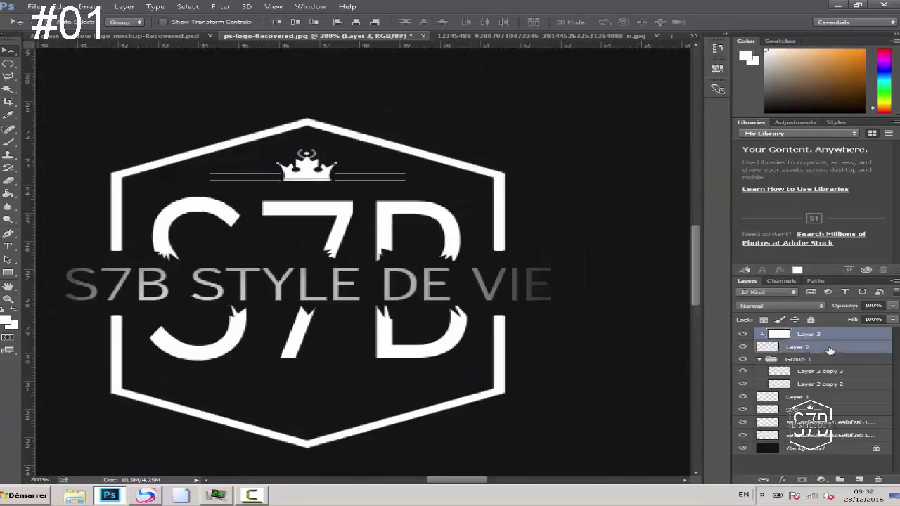
right_click(830, 347)
click(704, 362)
scroll(340, 288, down, 2)
scroll(338, 288, up, 2)
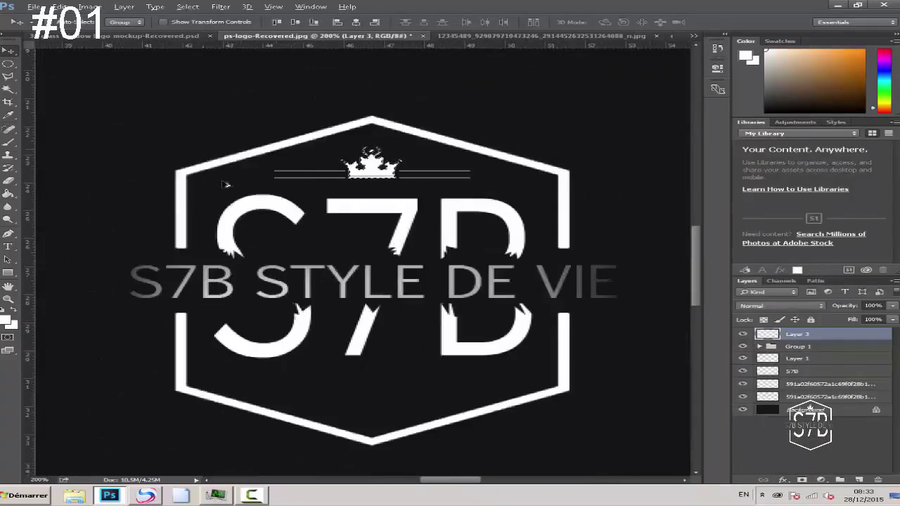
click(188, 7)
click(192, 35)
click(188, 6)
click(196, 26)
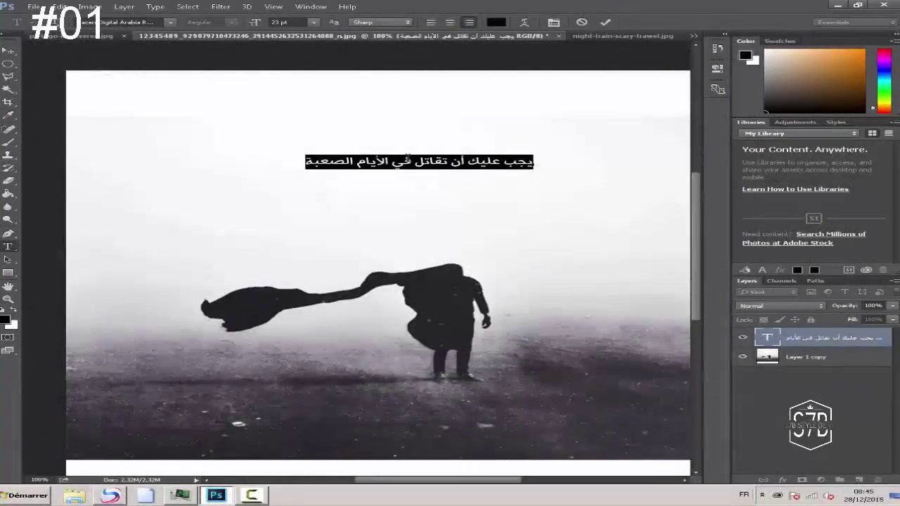
Step: Set the Arabic quote line in the Hacen Saudi Arabia font and move it slightly down and to the right
click(170, 23)
click(267, 125)
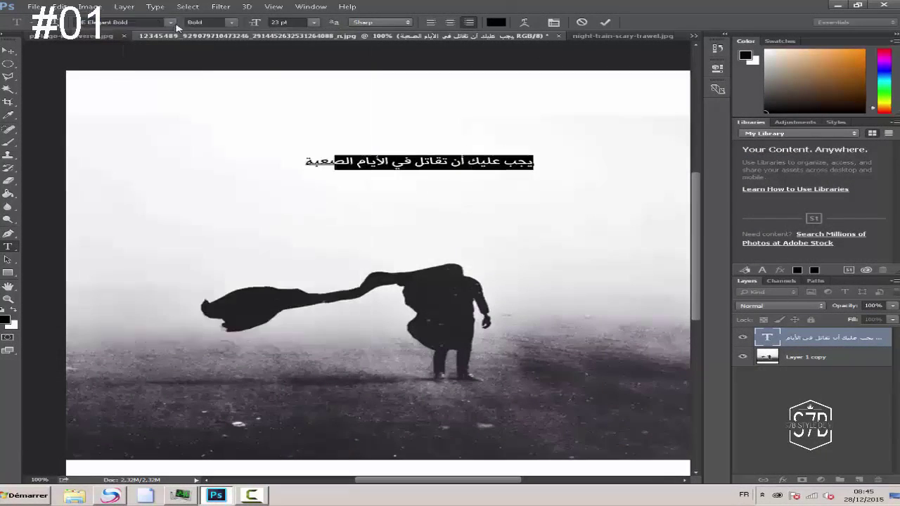
scroll(359, 307, up, 6)
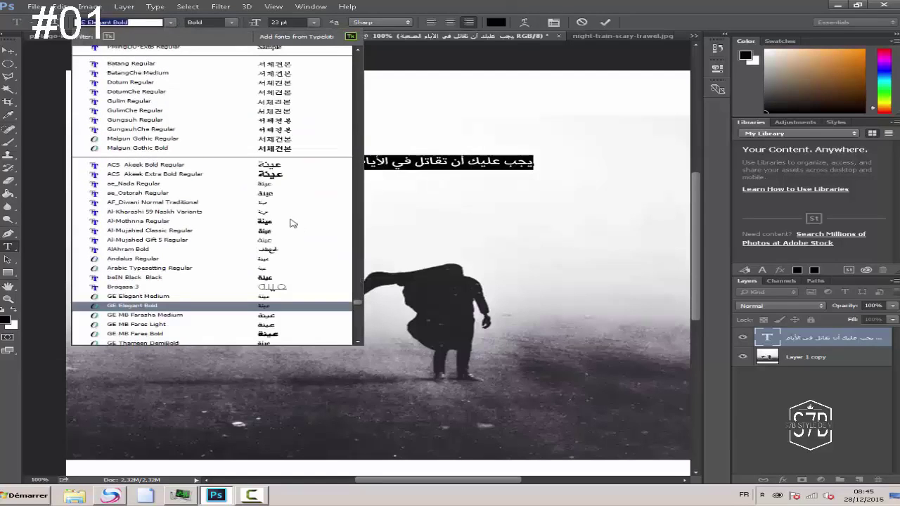
click(274, 269)
scroll(283, 247, down, 2)
scroll(309, 248, up, 2)
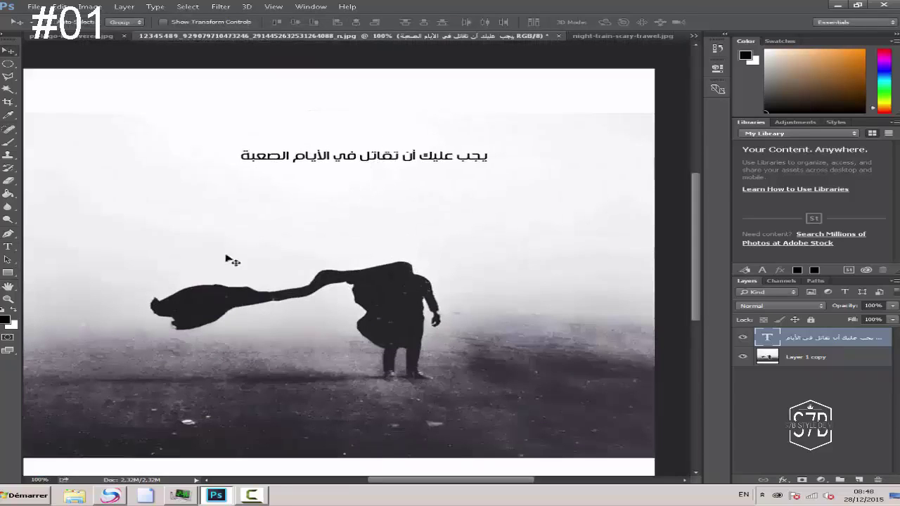
drag(409, 233, 422, 244)
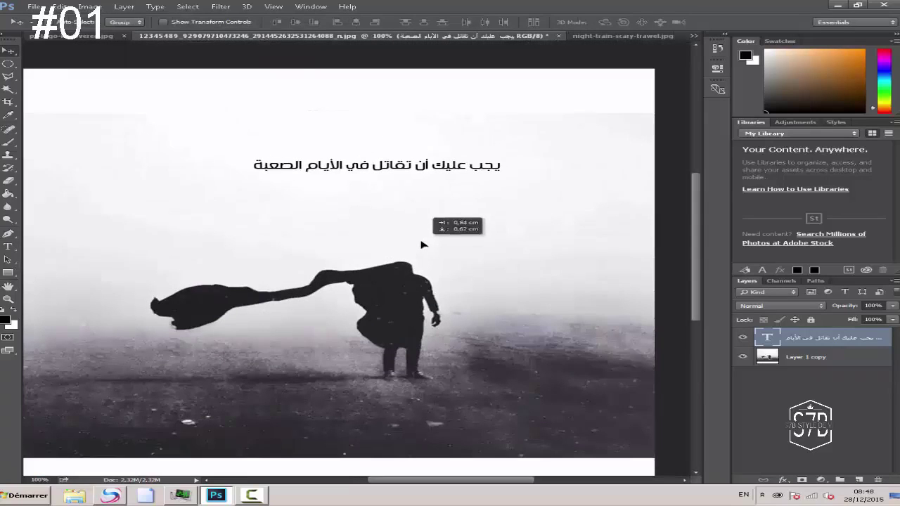
Step: Add the second quote line "حتى تستحق مجيء أفضل أيام حياتك" and align it beneath the first line
key(t)
click(310, 223)
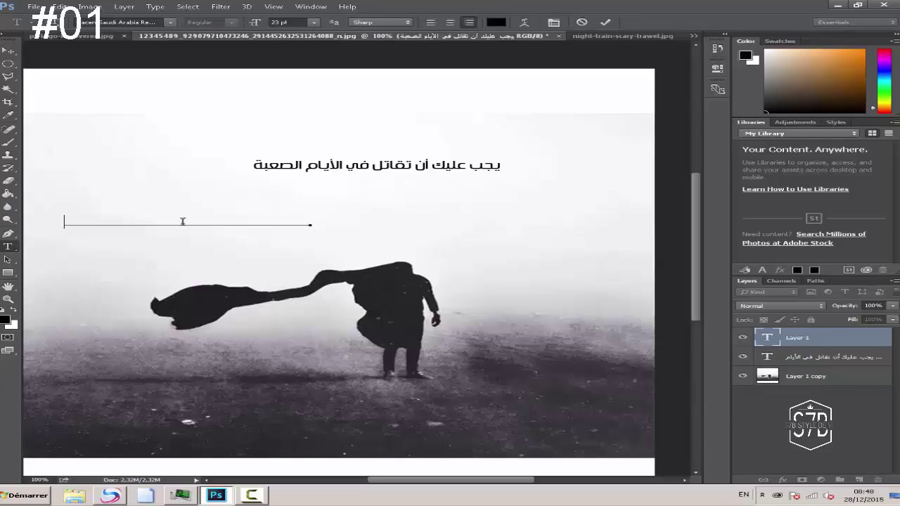
key(ctrl+a)
click(9, 50)
drag(252, 226, 441, 205)
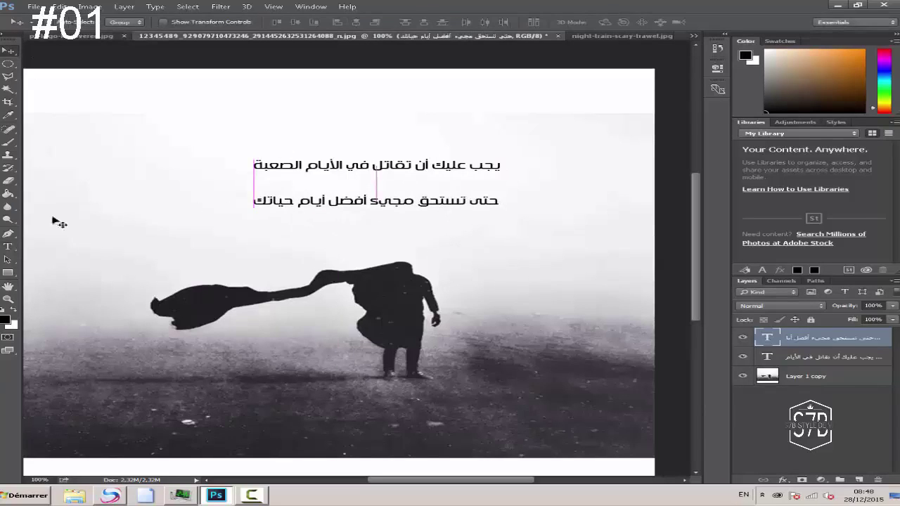
Step: Set the second quote line in the Hacen Extender X4 Deeper font
key(t)
click(388, 205)
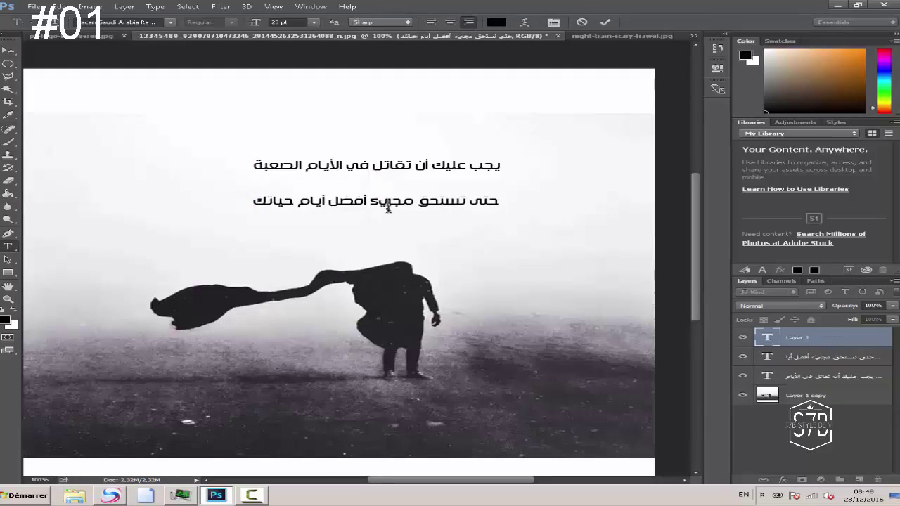
click(793, 357)
click(333, 211)
click(422, 186)
triple_click(419, 201)
click(169, 22)
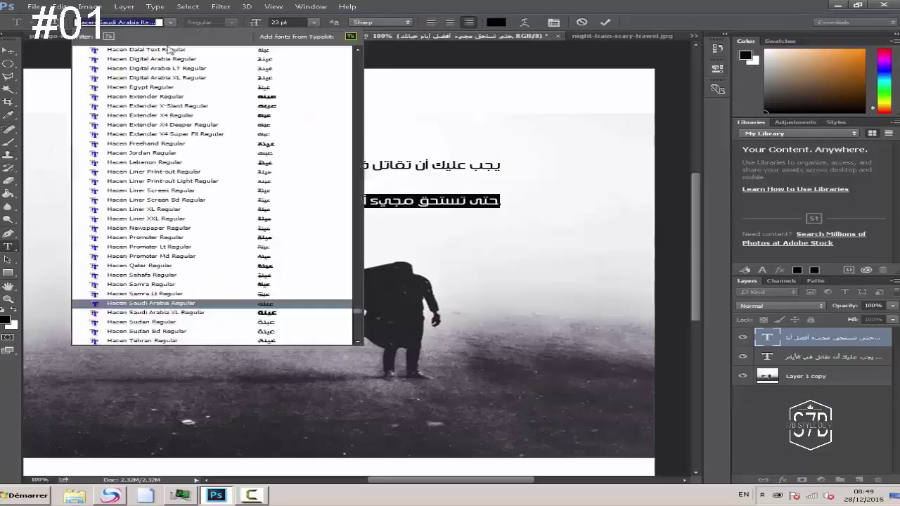
click(267, 133)
click(7, 52)
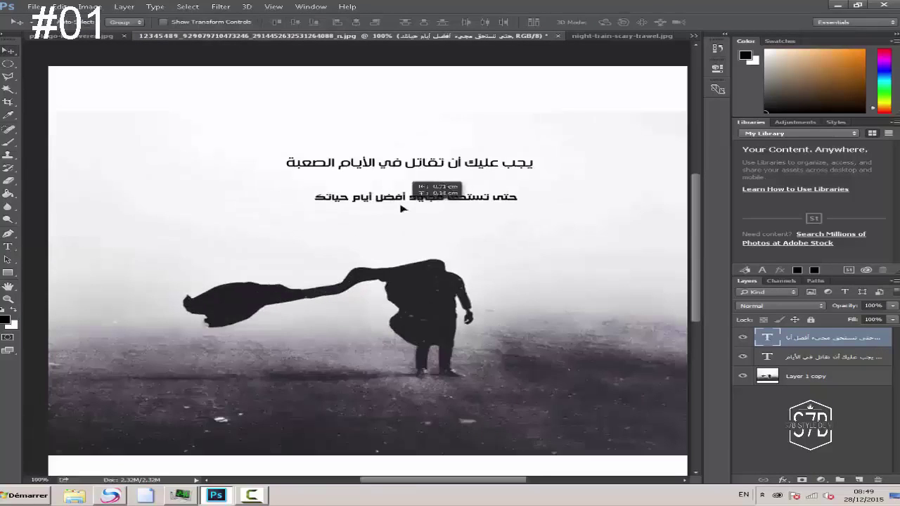
Step: Set the second quote line in the Hacen Egypt Regular font and centre it beneath the first line
click(7, 247)
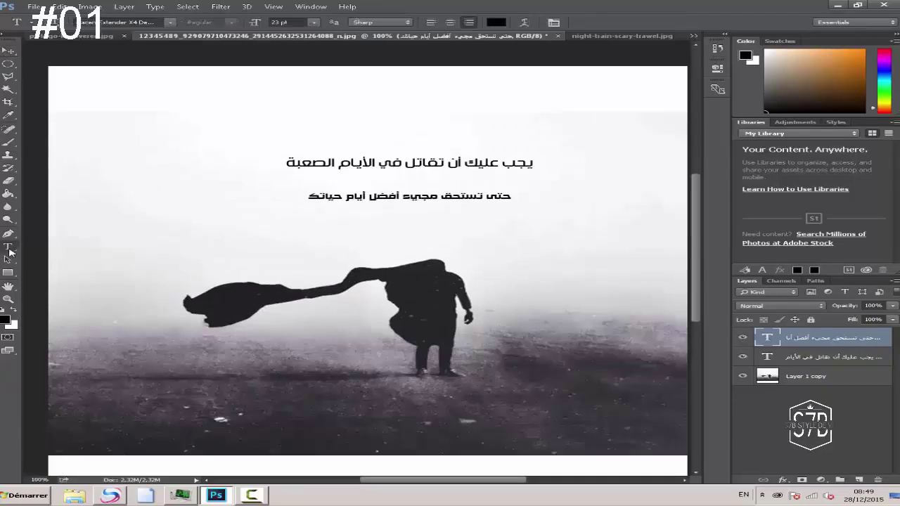
triple_click(418, 204)
click(172, 23)
click(270, 88)
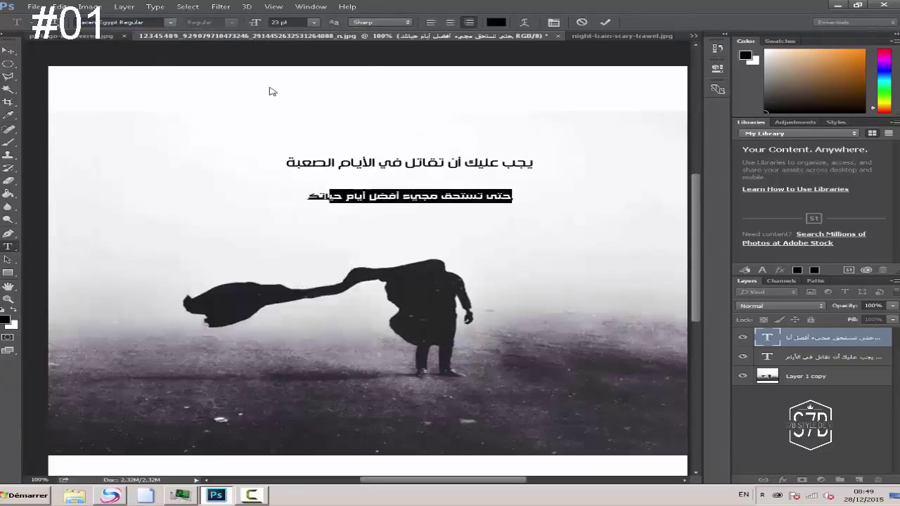
key(ctrl+minus)
key(ctrl+Return)
mouse_move(325, 200)
mouse_down()
mouse_move(338, 201)
mouse_move(318, 202)
mouse_up()
key(ctrl+plus)
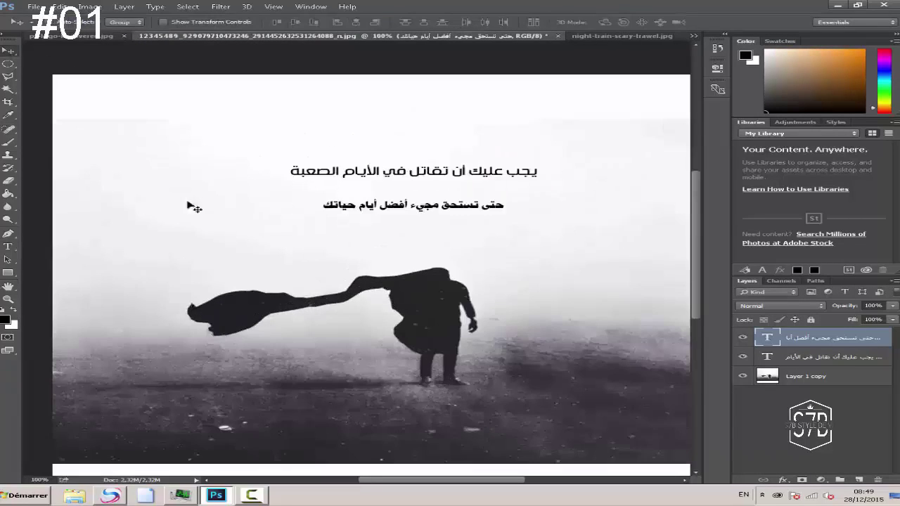
key(ctrl+plus)
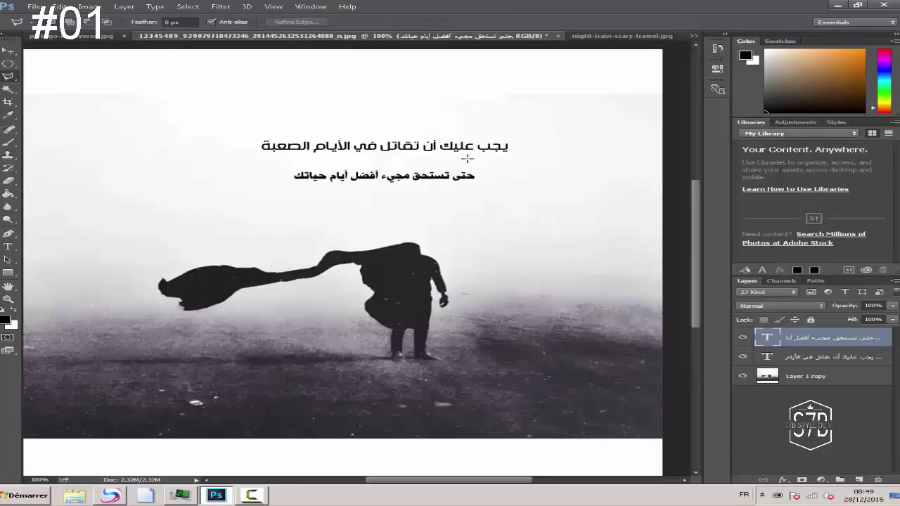
Step: Outline the word "حتى" with the Polygonal Lasso and open Motion Blur for it, converting the text layer to a smart object
click(452, 163)
click(452, 190)
click(524, 180)
double_click(467, 162)
click(221, 7)
mouse_move(338, 106)
click(443, 156)
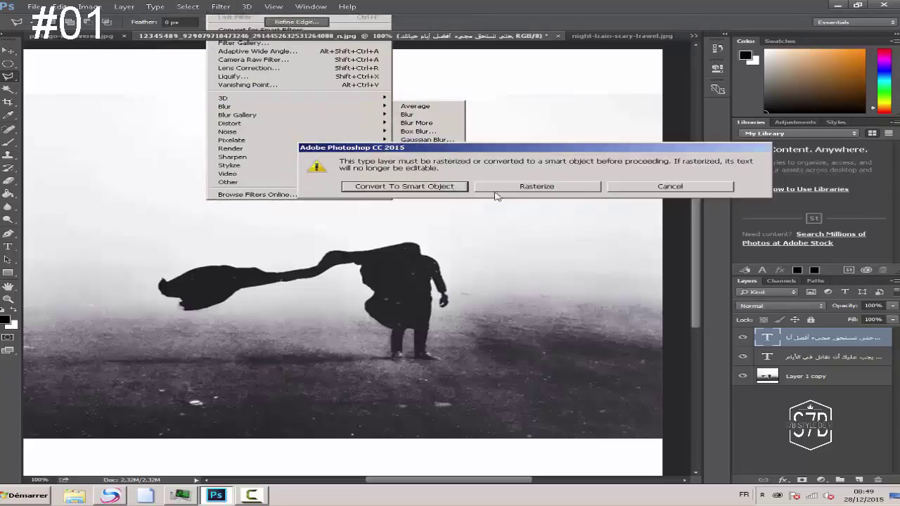
click(414, 186)
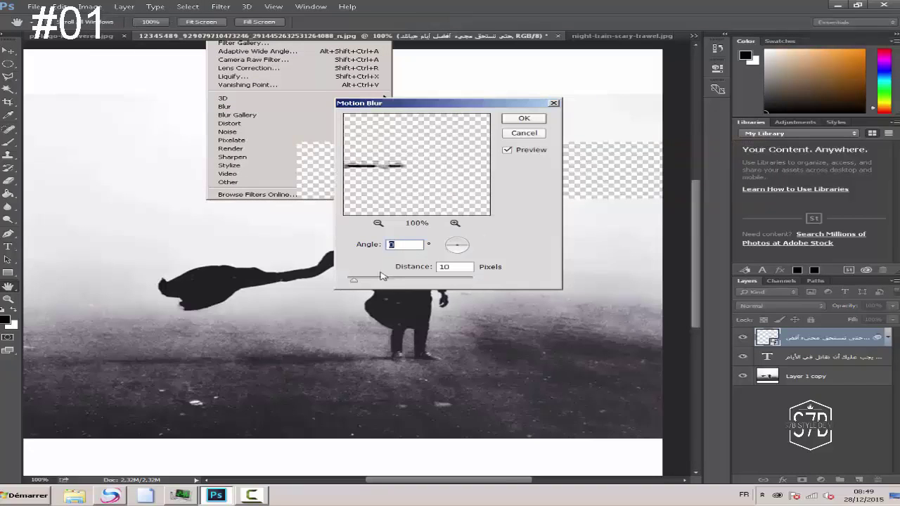
Step: Apply Motion Blur to the word "حتى" with angle 0 and a distance of 1 pixel, and clear the selection
drag(386, 103, 594, 294)
alt+scroll(251, 155, down, 2)
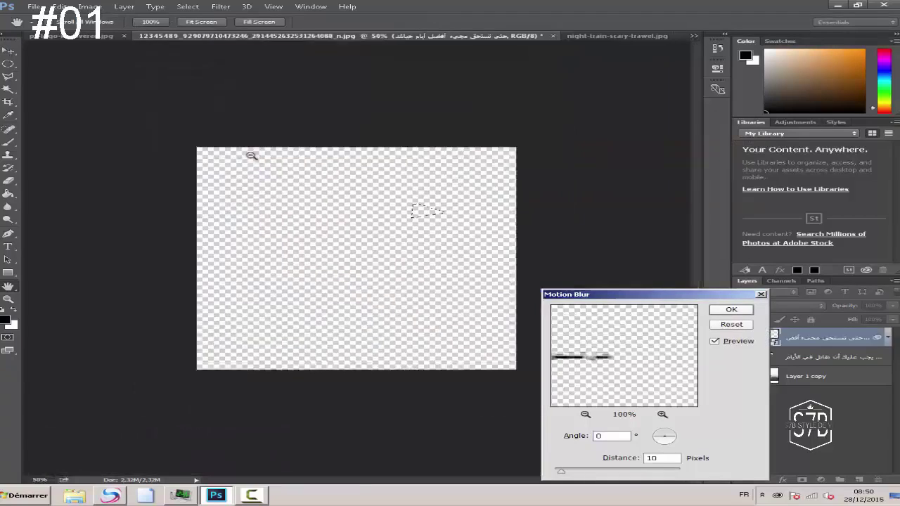
alt+scroll(374, 211, up, 4)
alt+scroll(527, 311, down, 1)
drag(563, 472, 559, 473)
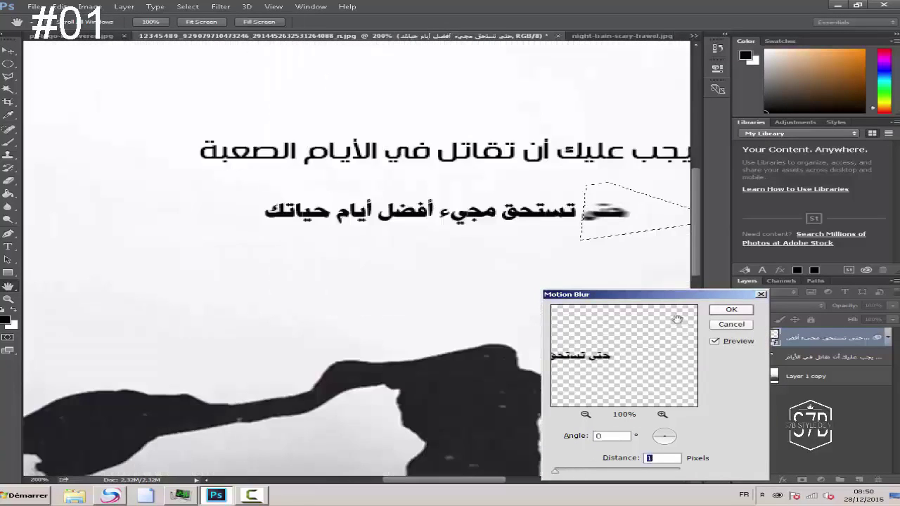
click(731, 309)
key(ctrl+d)
key(ctrl+plus)
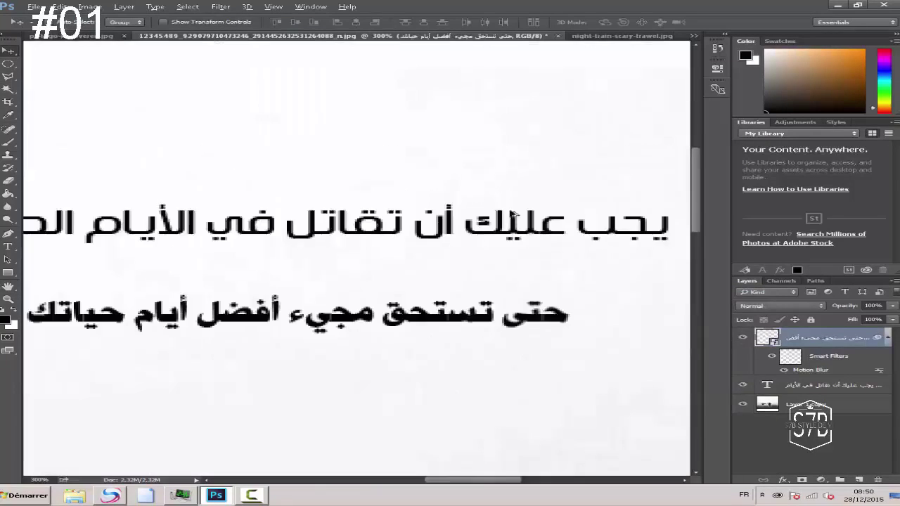
Step: Outline the beginning of "حتى" again, apply a second Motion Blur with angle 0 and distance 3 pixels, and deselect
click(9, 76)
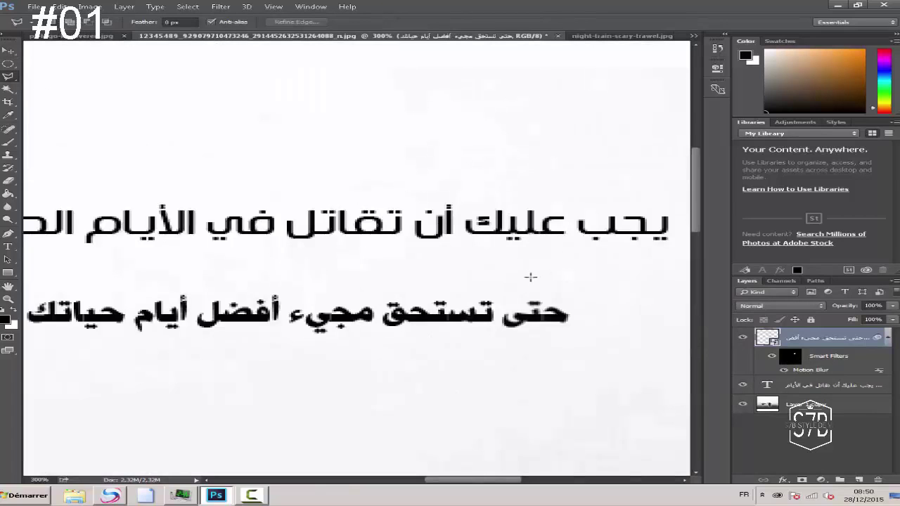
click(540, 280)
click(542, 337)
click(609, 372)
key(Escape)
click(221, 6)
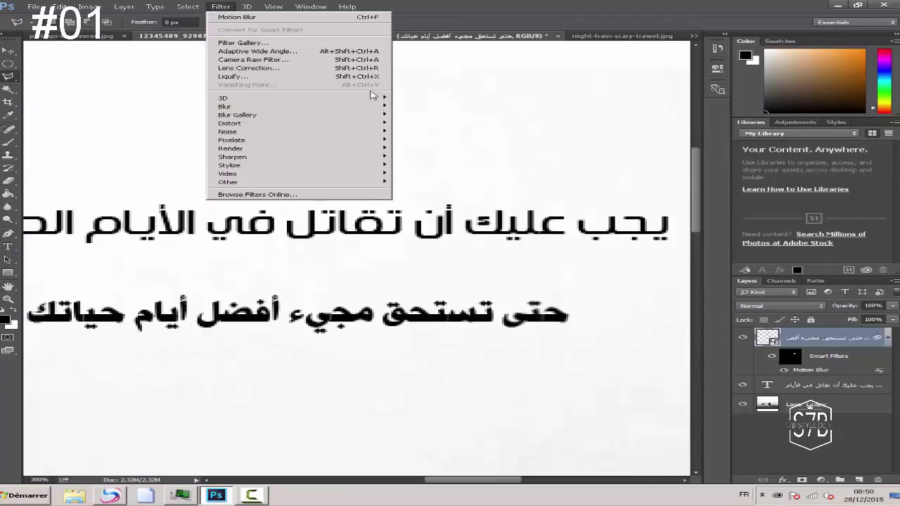
mouse_move(281, 97)
click(422, 155)
drag(554, 471, 557, 471)
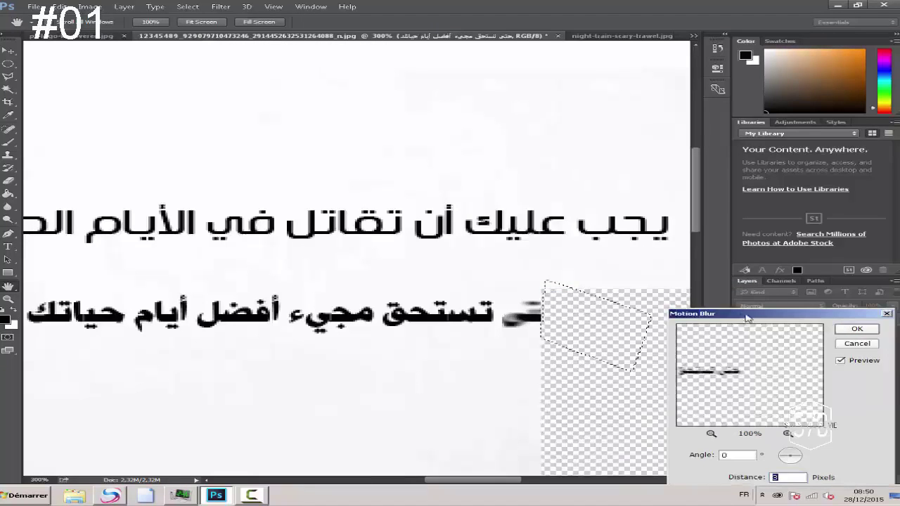
key(Return)
right_click(180, 119)
click(196, 124)
click(9, 50)
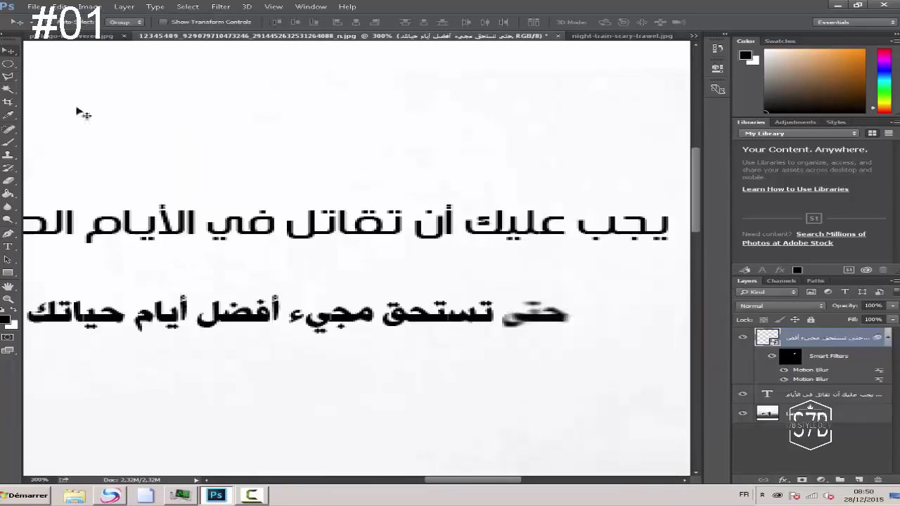
scroll(461, 266, down, 3)
scroll(398, 185, up, 1)
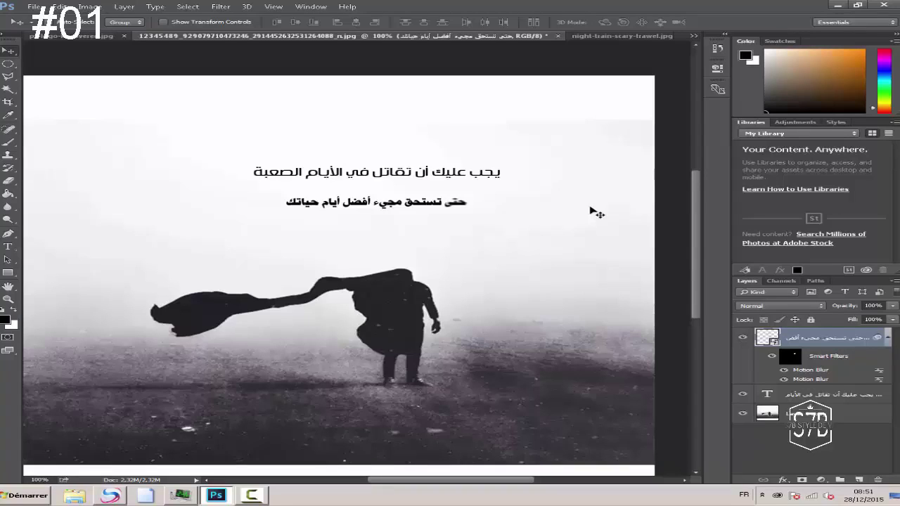
Step: Select the first quote line's layer and outline its opening word "يجب" with the Polygonal Lasso
click(843, 395)
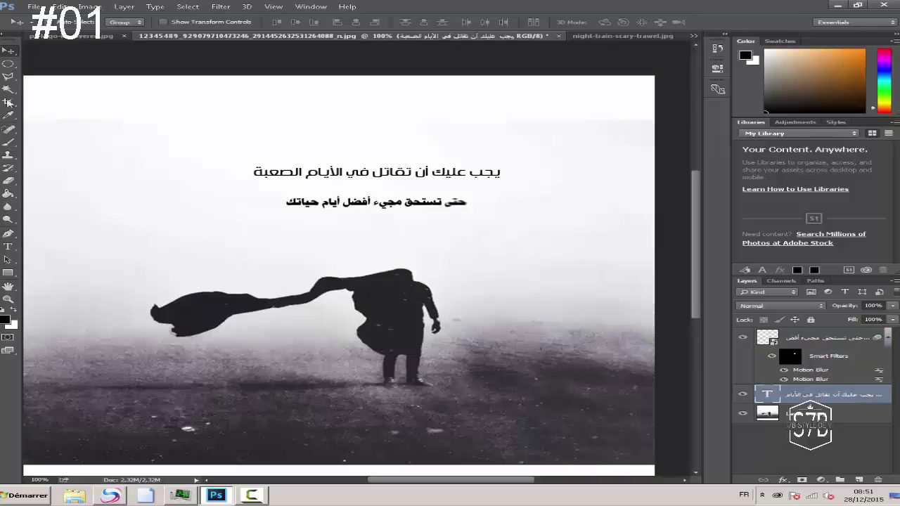
click(8, 75)
click(467, 158)
click(471, 183)
click(568, 182)
double_click(509, 137)
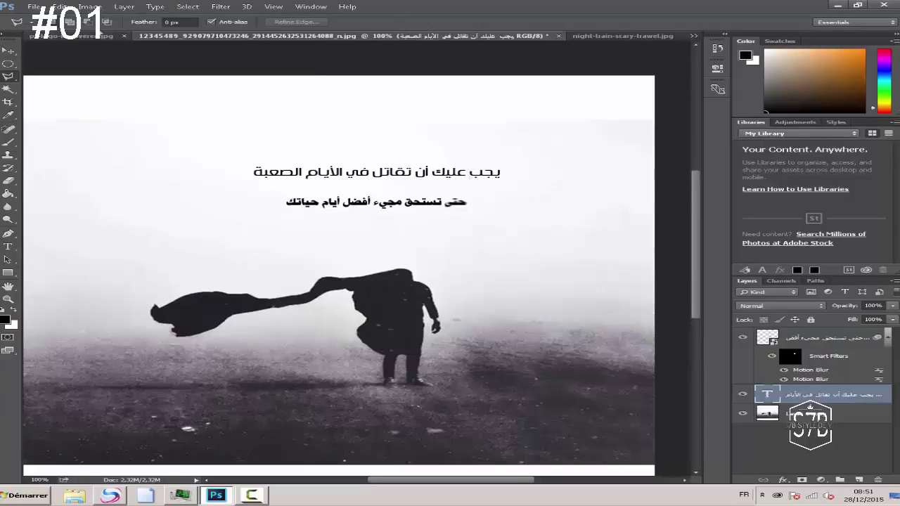
Step: Convert the first quote line to a smart object and apply Motion Blur to "يجب", adjusting the angle and distance
click(220, 7)
mouse_move(224, 106)
click(453, 157)
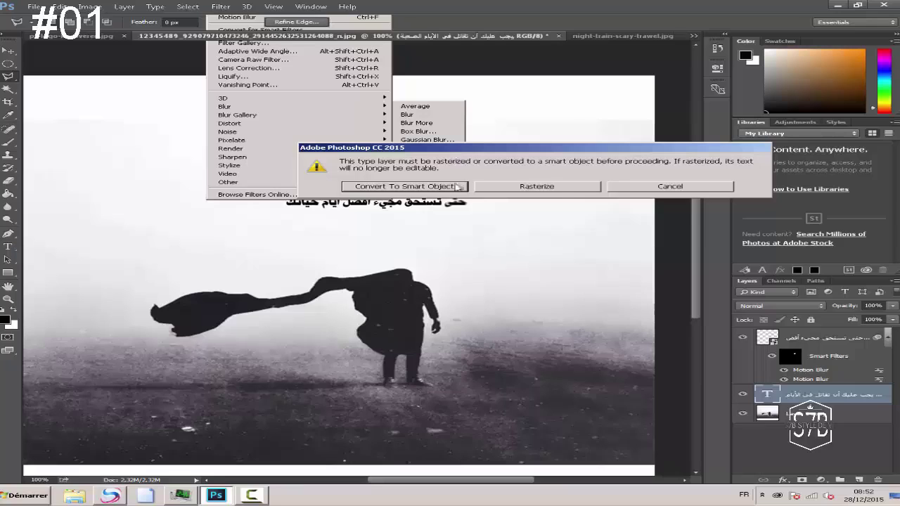
click(457, 187)
drag(486, 95, 768, 188)
key(shift+Down)
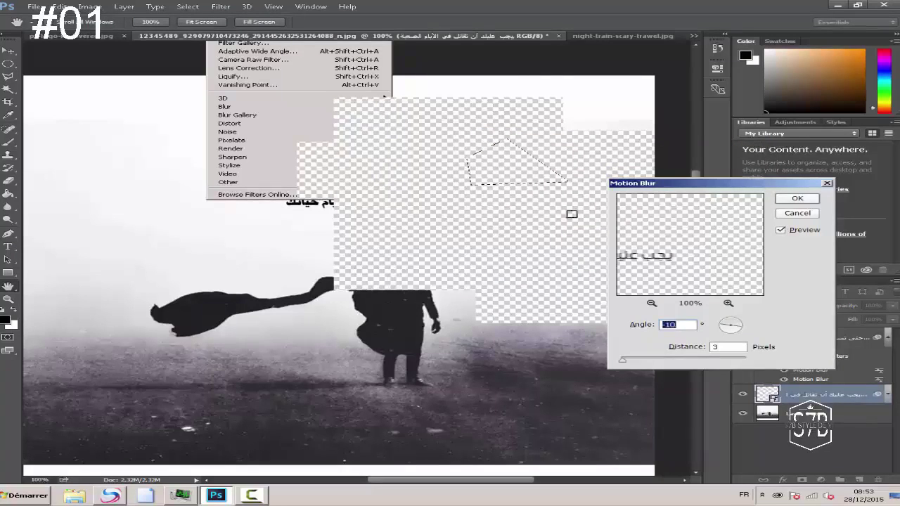
key(shift+Down)
mouse_move(623, 360)
mouse_down()
mouse_move(634, 359)
mouse_move(624, 360)
mouse_up()
key(Return)
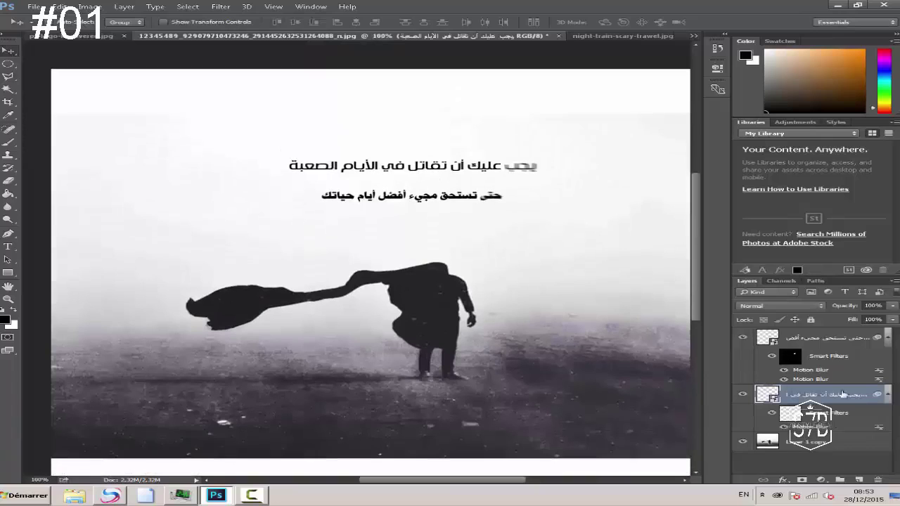
Step: Float the ps-logo-Recovered.jpg document in its own window over the quote image and make it active
click(106, 35)
drag(364, 36, 163, 264)
shift+click(798, 346)
click(450, 38)
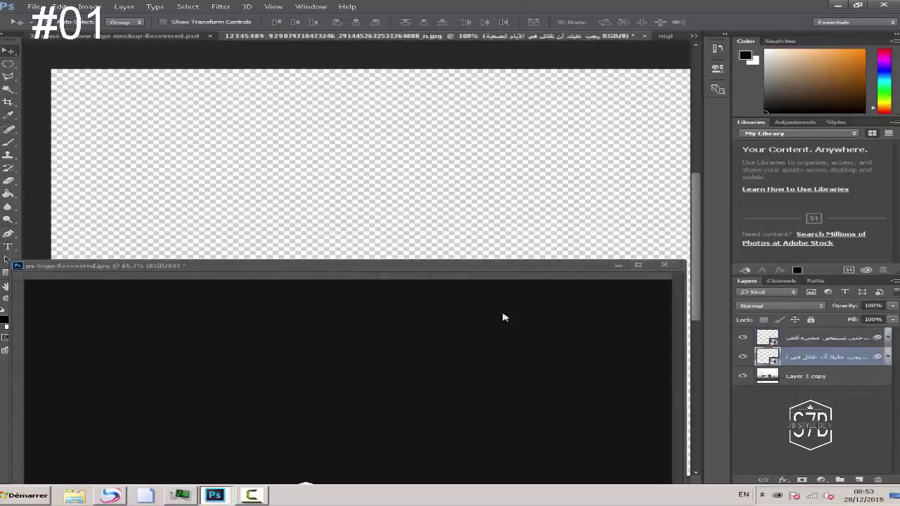
click(503, 315)
Step: Select all the layers that make up the S7B logo and merge them into one
ctrl+click(834, 359)
ctrl+click(824, 371)
ctrl+click(814, 384)
ctrl+click(808, 396)
right_click(778, 391)
click(774, 265)
Step: Copy the merged logo layer into the quote image and place it in the photo's lower-right corner
drag(798, 333, 547, 206)
scroll(572, 259, down, 2)
scroll(301, 222, up, 2)
drag(472, 234, 633, 408)
scroll(458, 302, up, 1)
scroll(428, 282, down, 1)
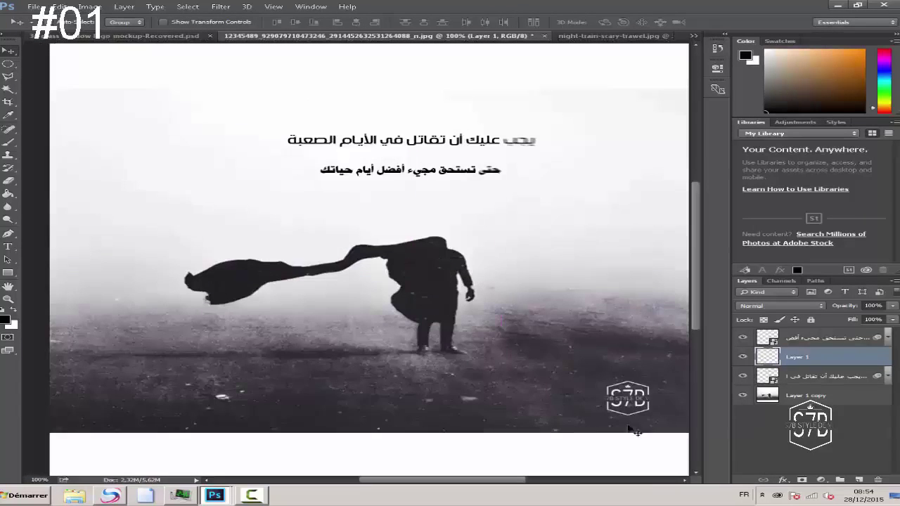
Step: Export the finished quote image with Save for Web (Legacy) as a PNG-24 at 900 by 900 px
key(ctrl+minus)
click(34, 6)
mouse_move(46, 135)
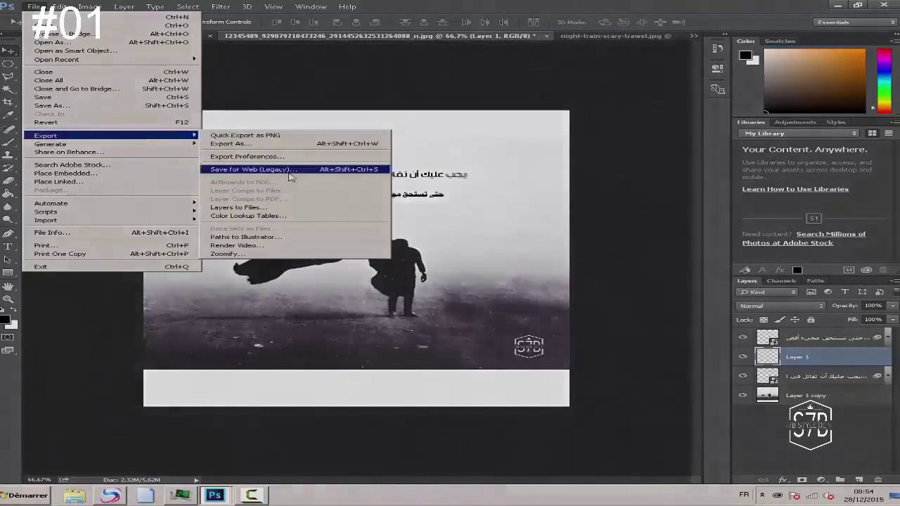
click(291, 174)
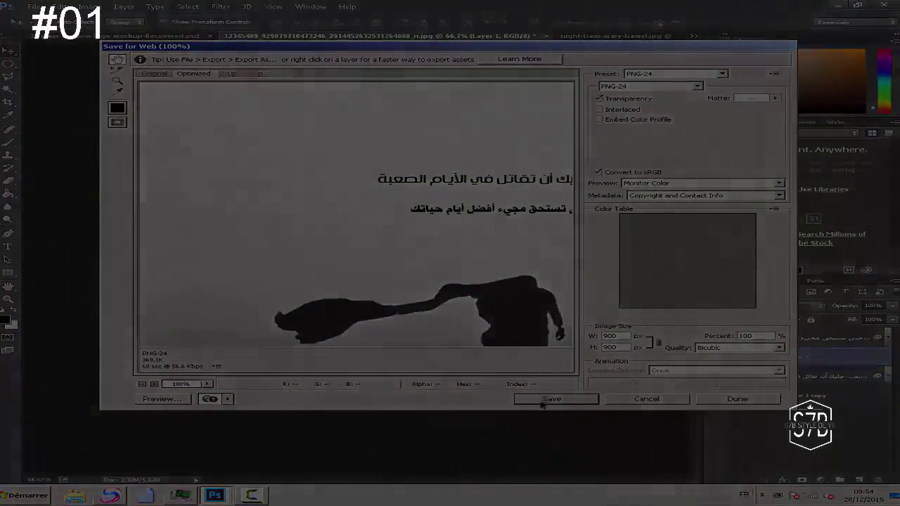
click(555, 398)
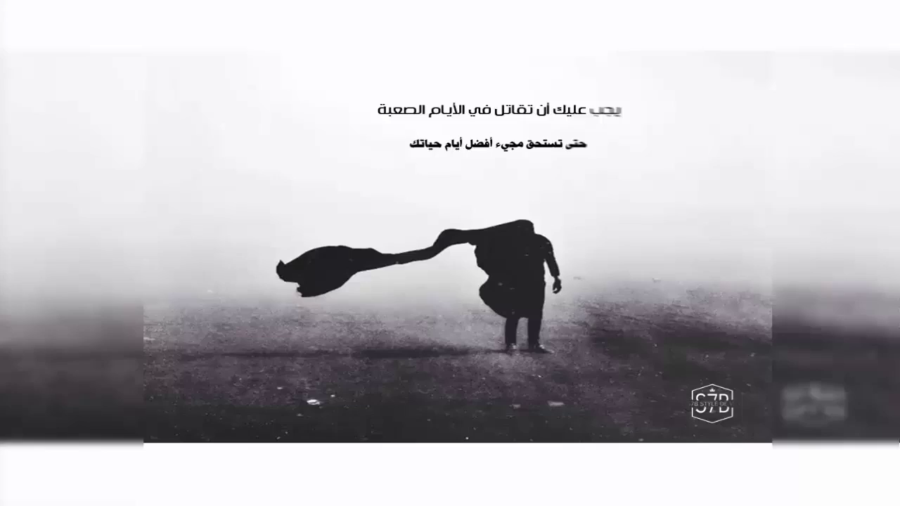